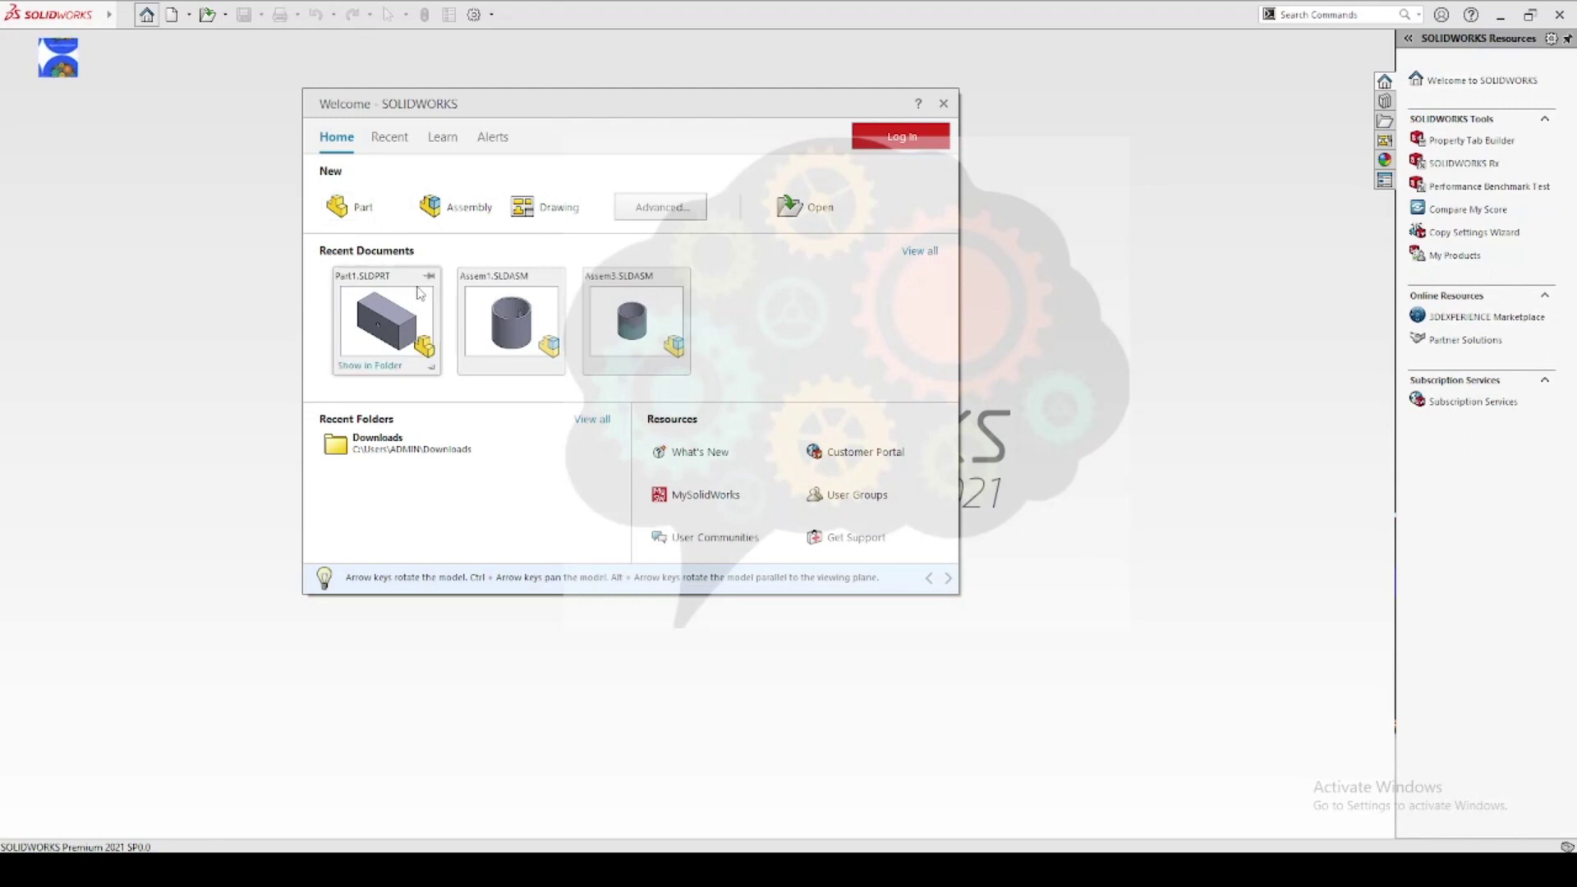
Filter Recent documents by Parts, Assemblies, then Drawings, clear each filter, and show the Learn page.
click(391, 139)
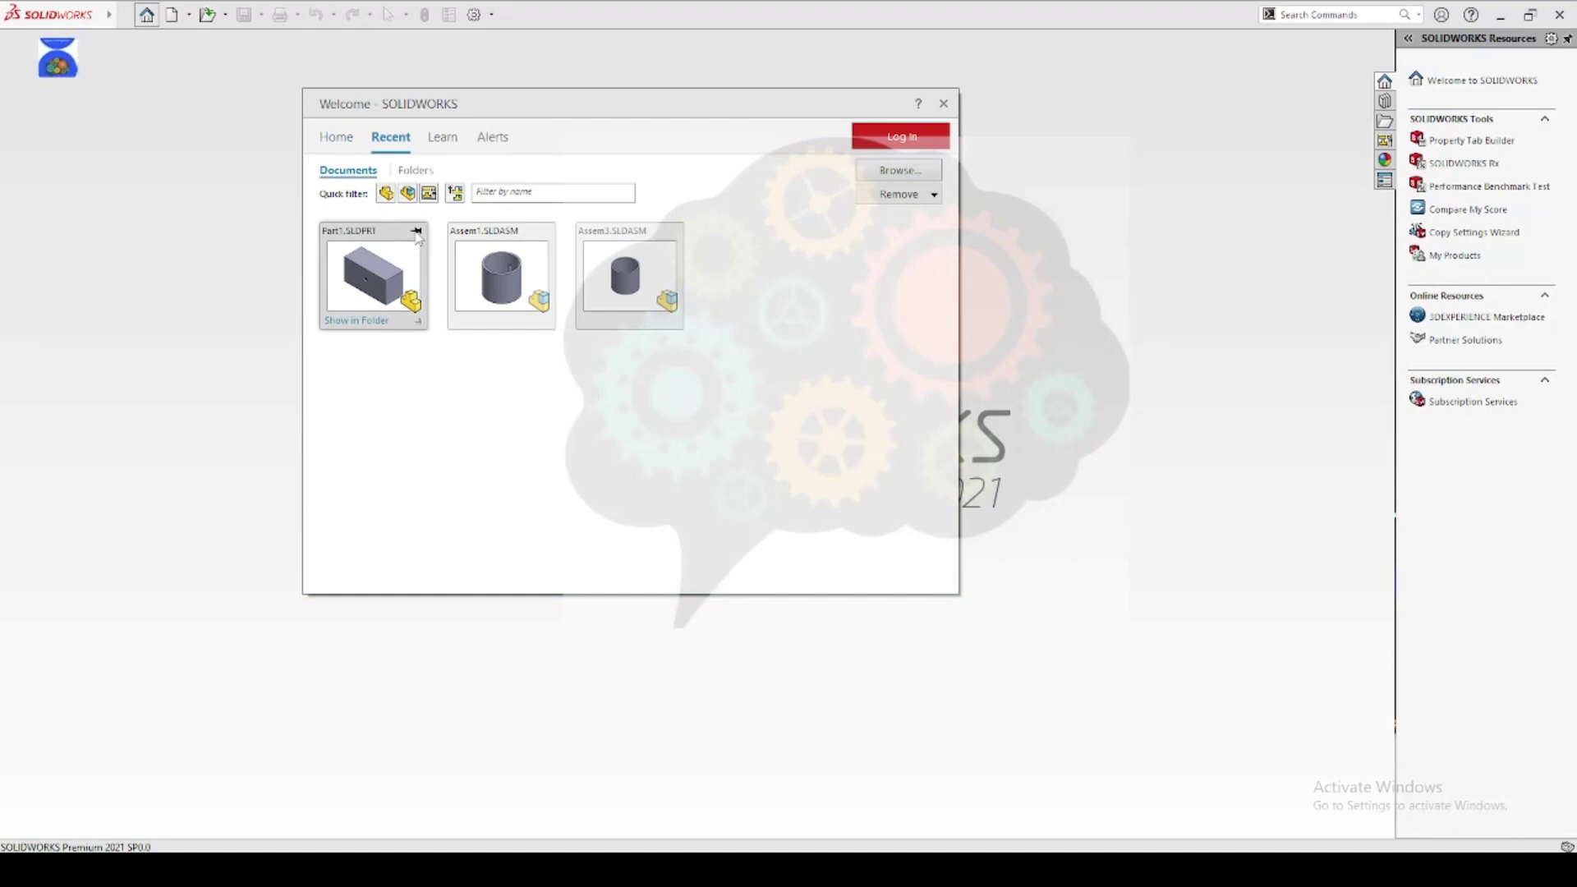
click(386, 194)
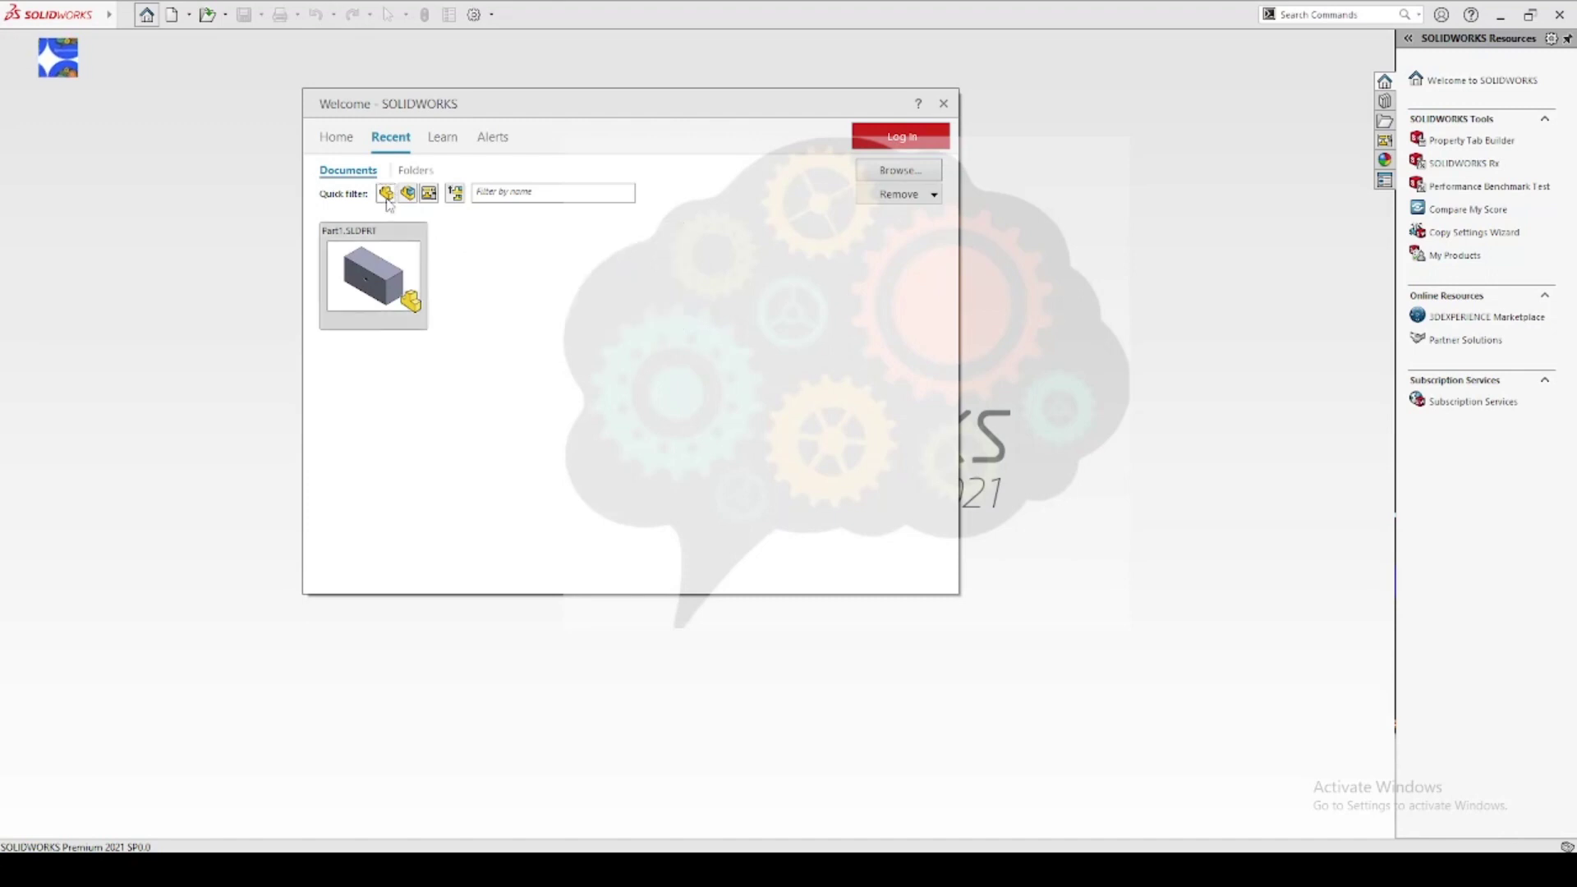
click(386, 193)
click(408, 194)
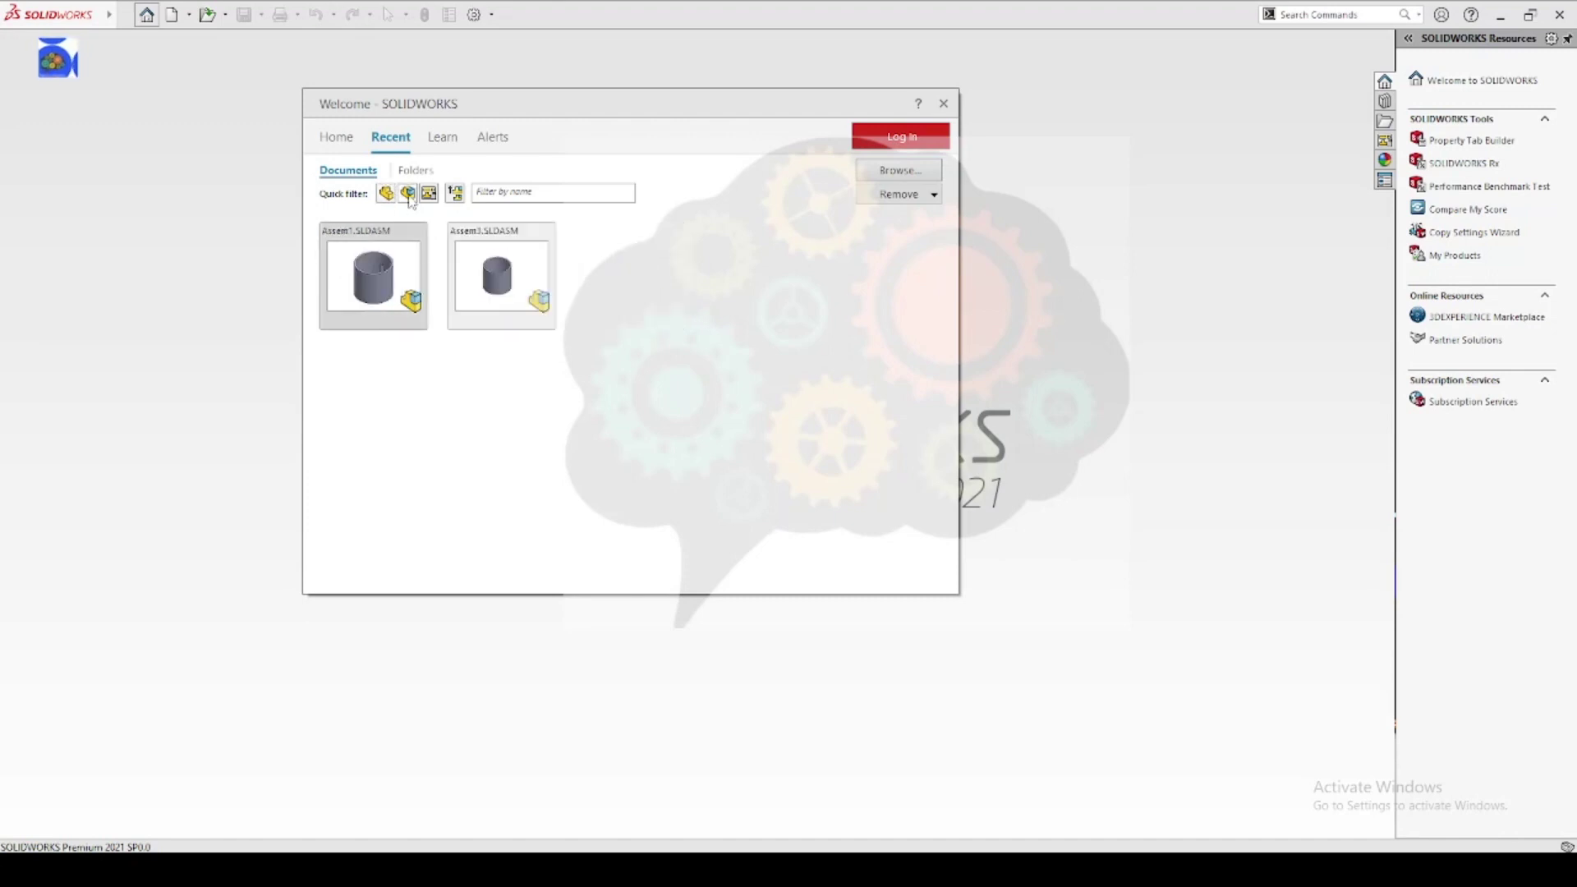
click(408, 196)
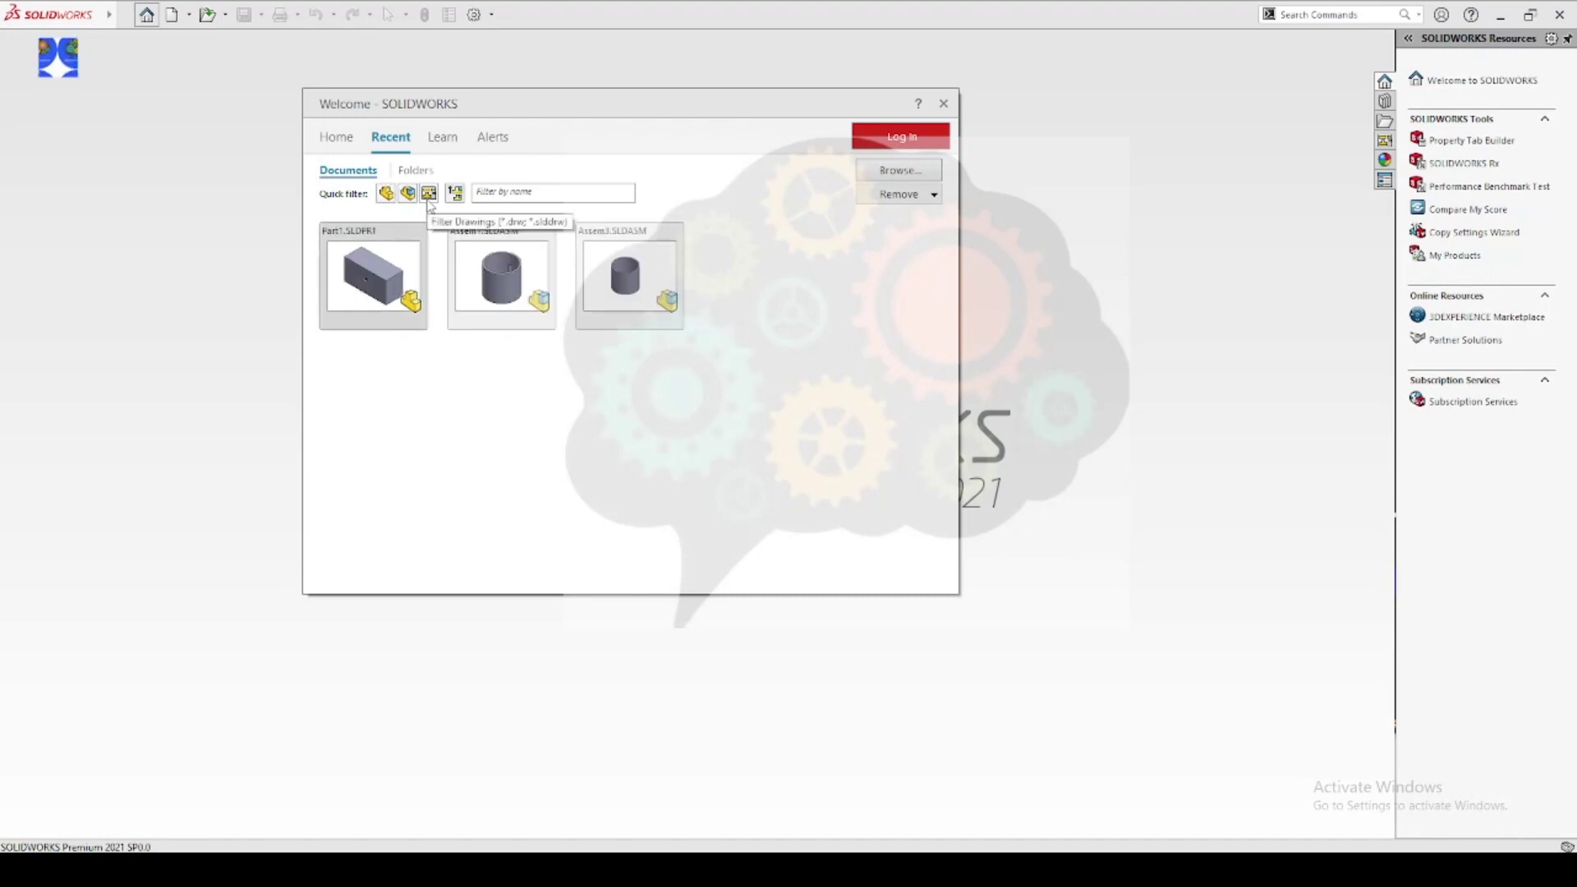
click(428, 198)
click(427, 201)
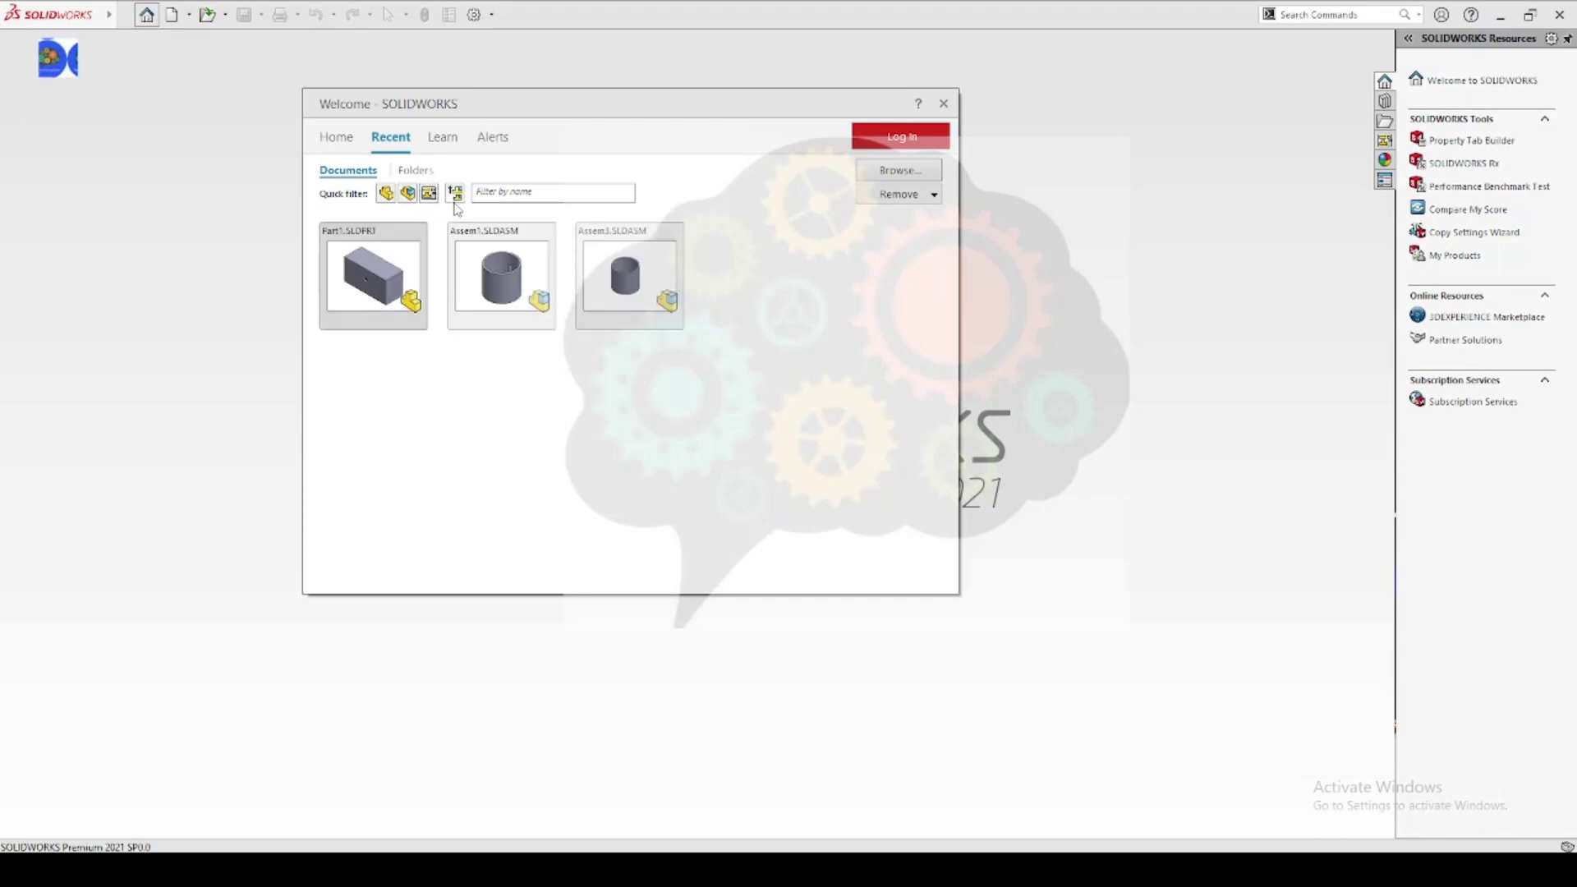
click(441, 141)
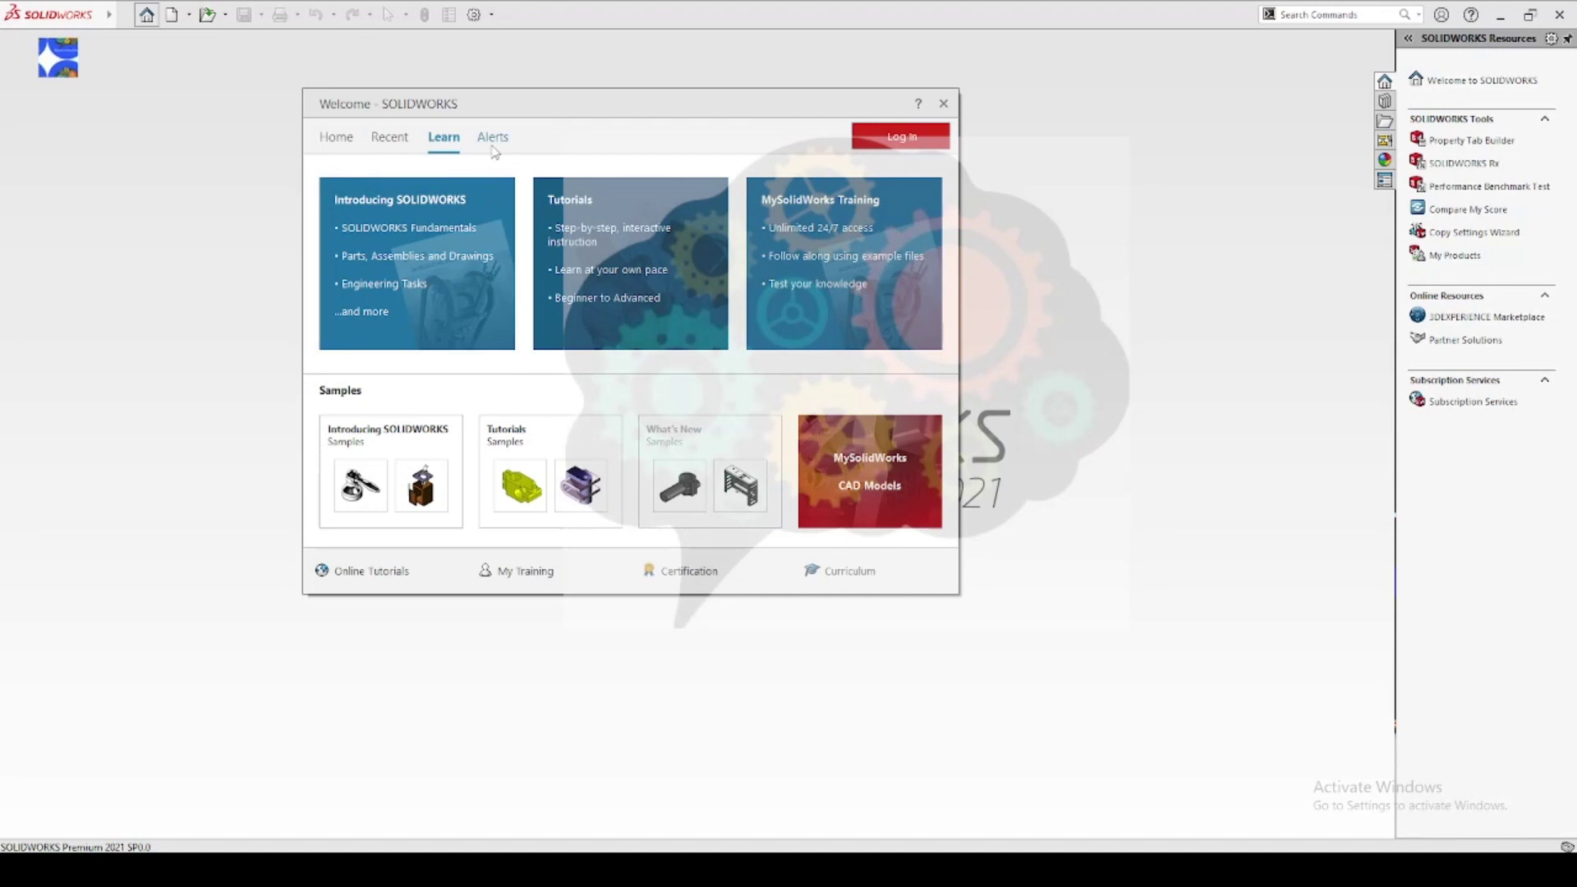
Show the Alerts page listing technical alerts about downloads and service packs.
click(493, 140)
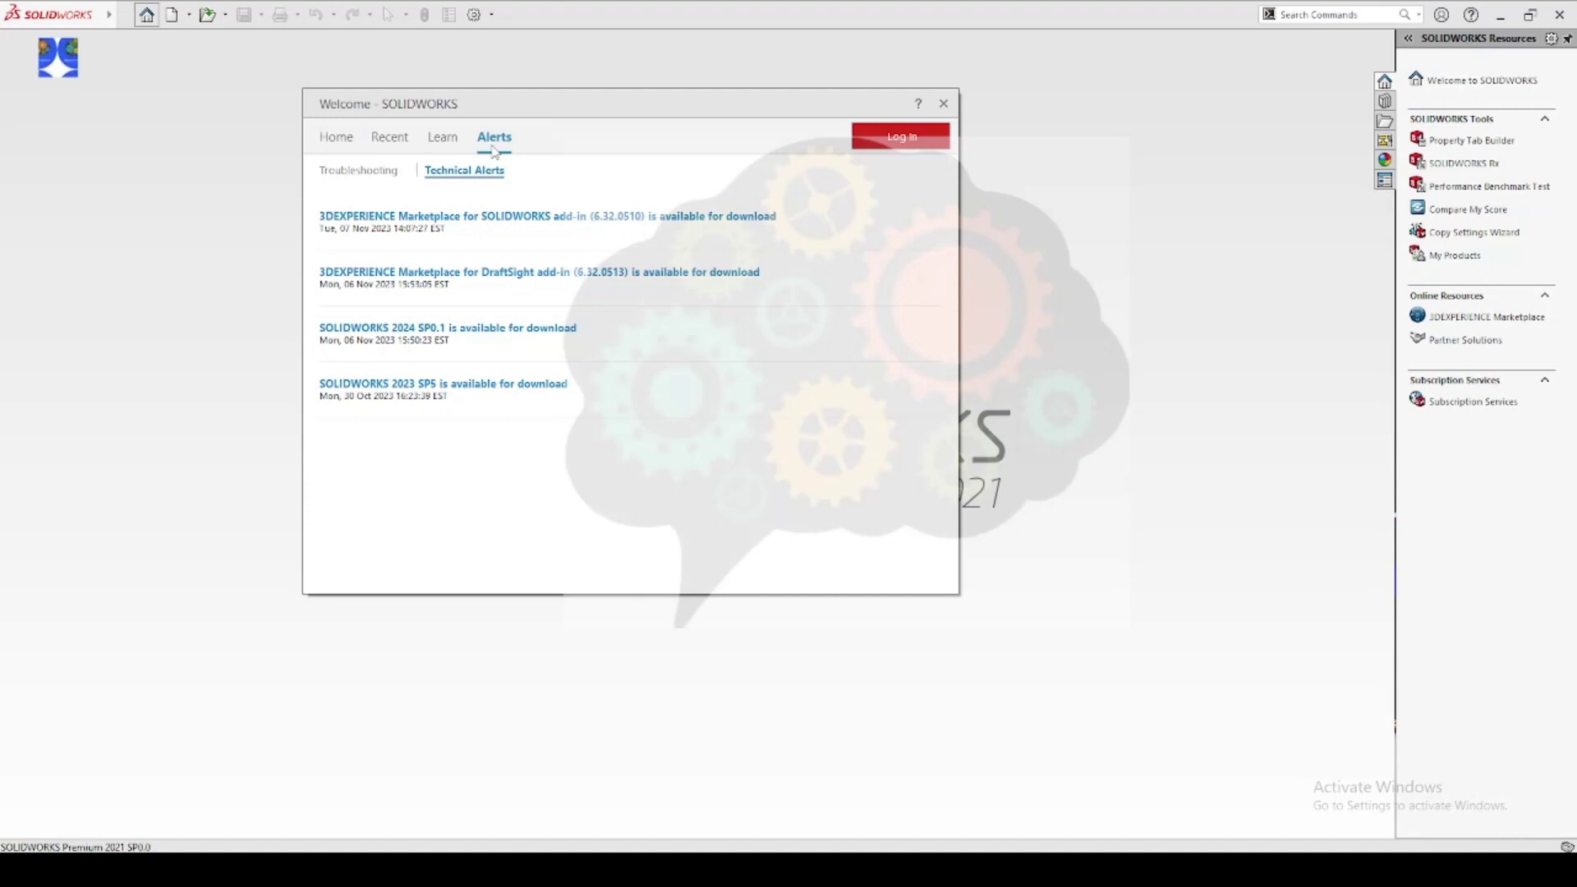
Check that Troubleshooting under Alerts shows no problems, then go back to the Home page.
click(377, 171)
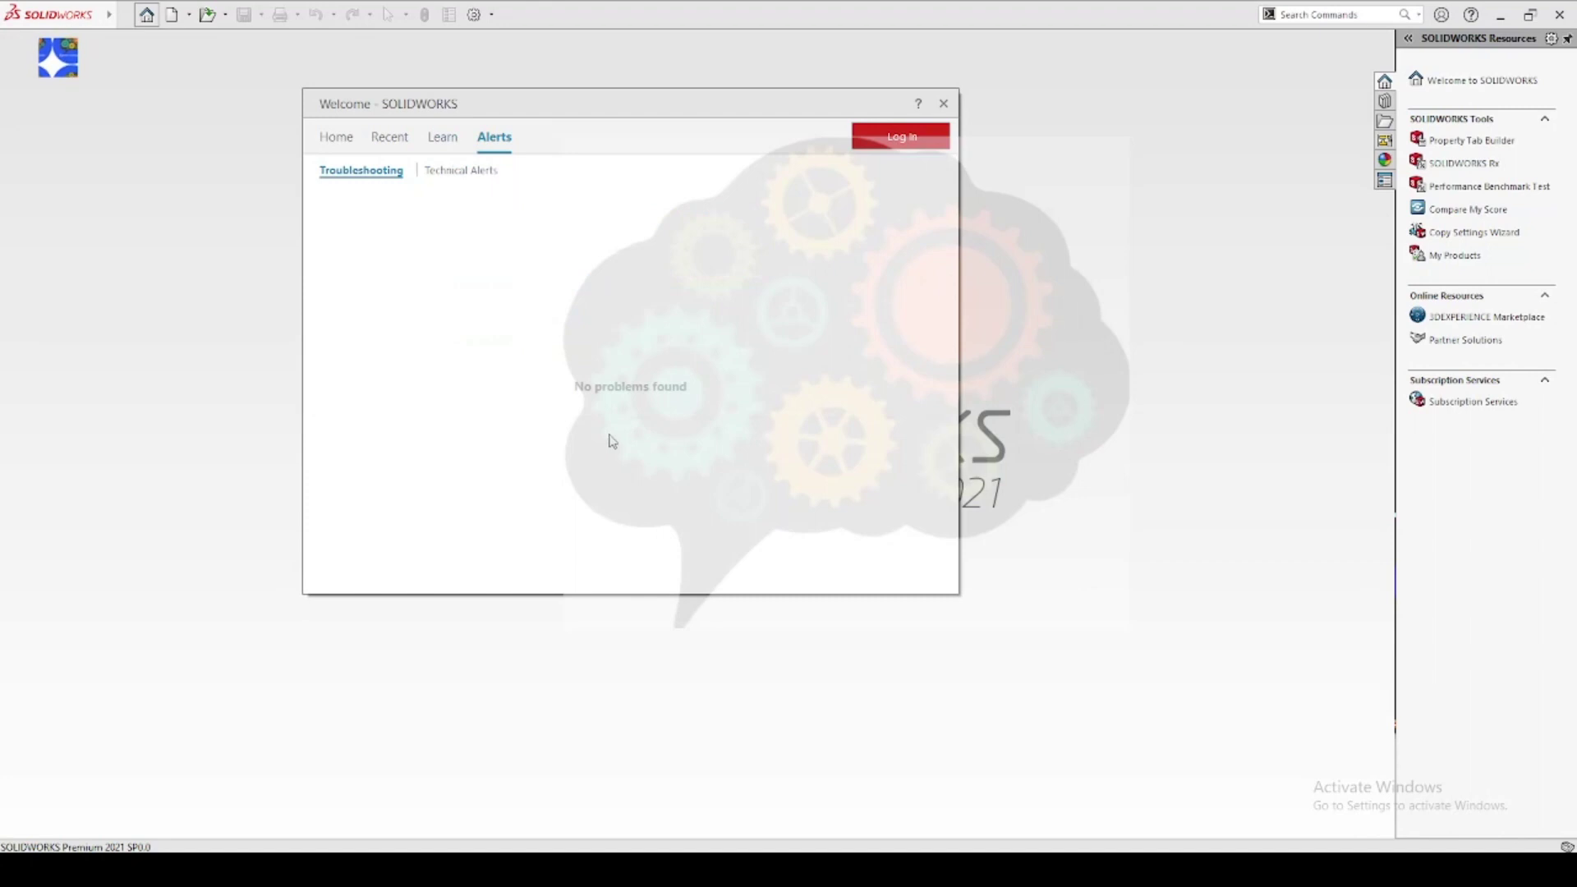
click(344, 148)
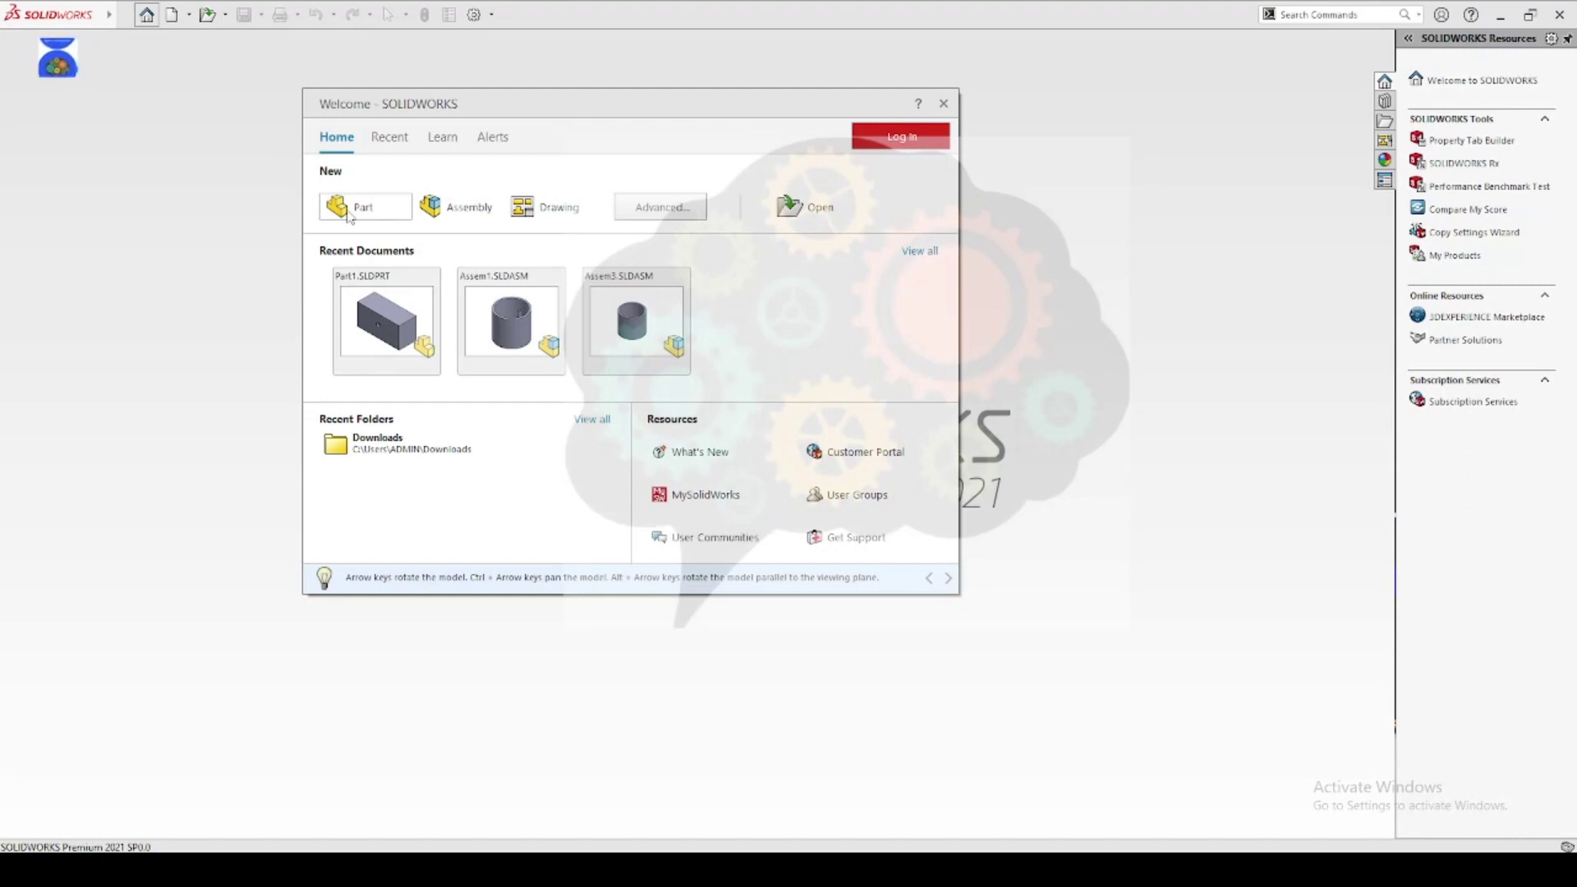
Create a new blank part, Part1, and pin the menu bar so it stays visible.
click(348, 210)
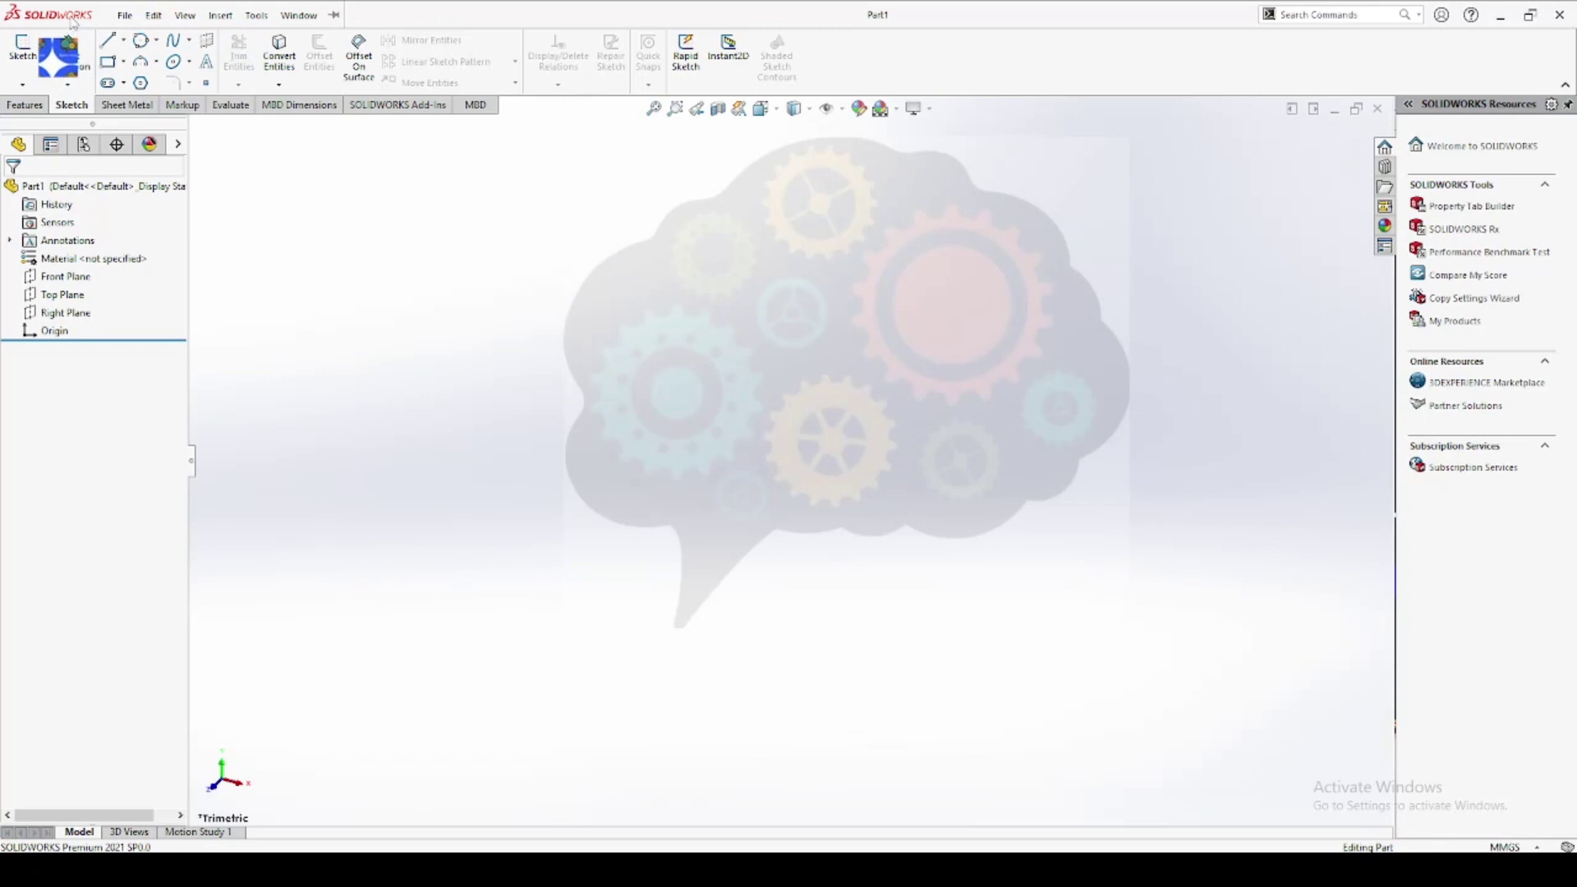
click(124, 16)
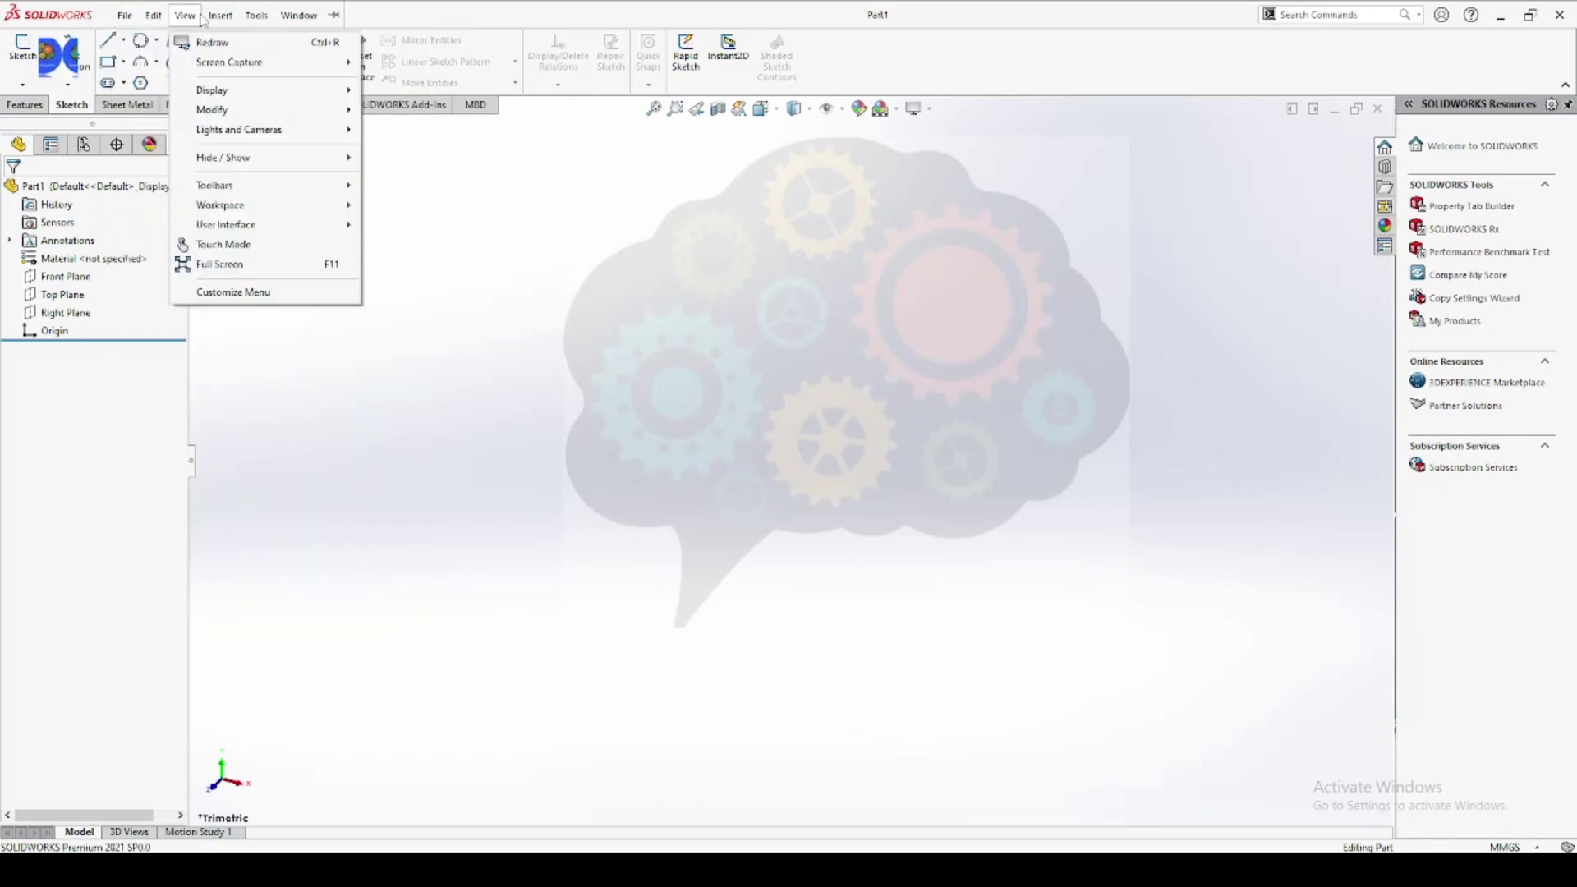
click(335, 17)
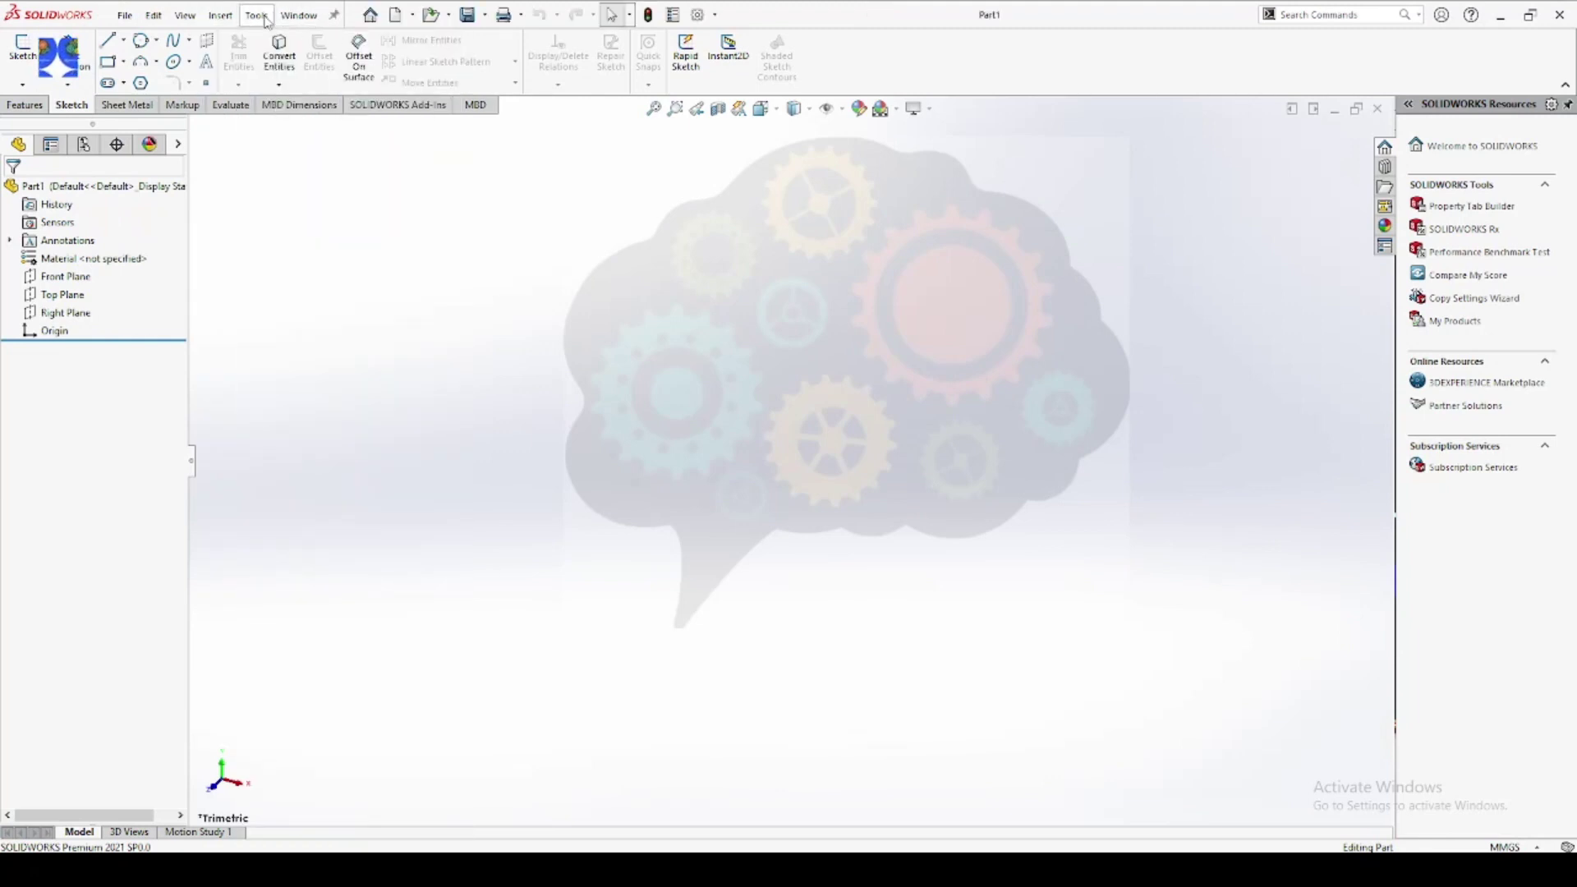
click(337, 17)
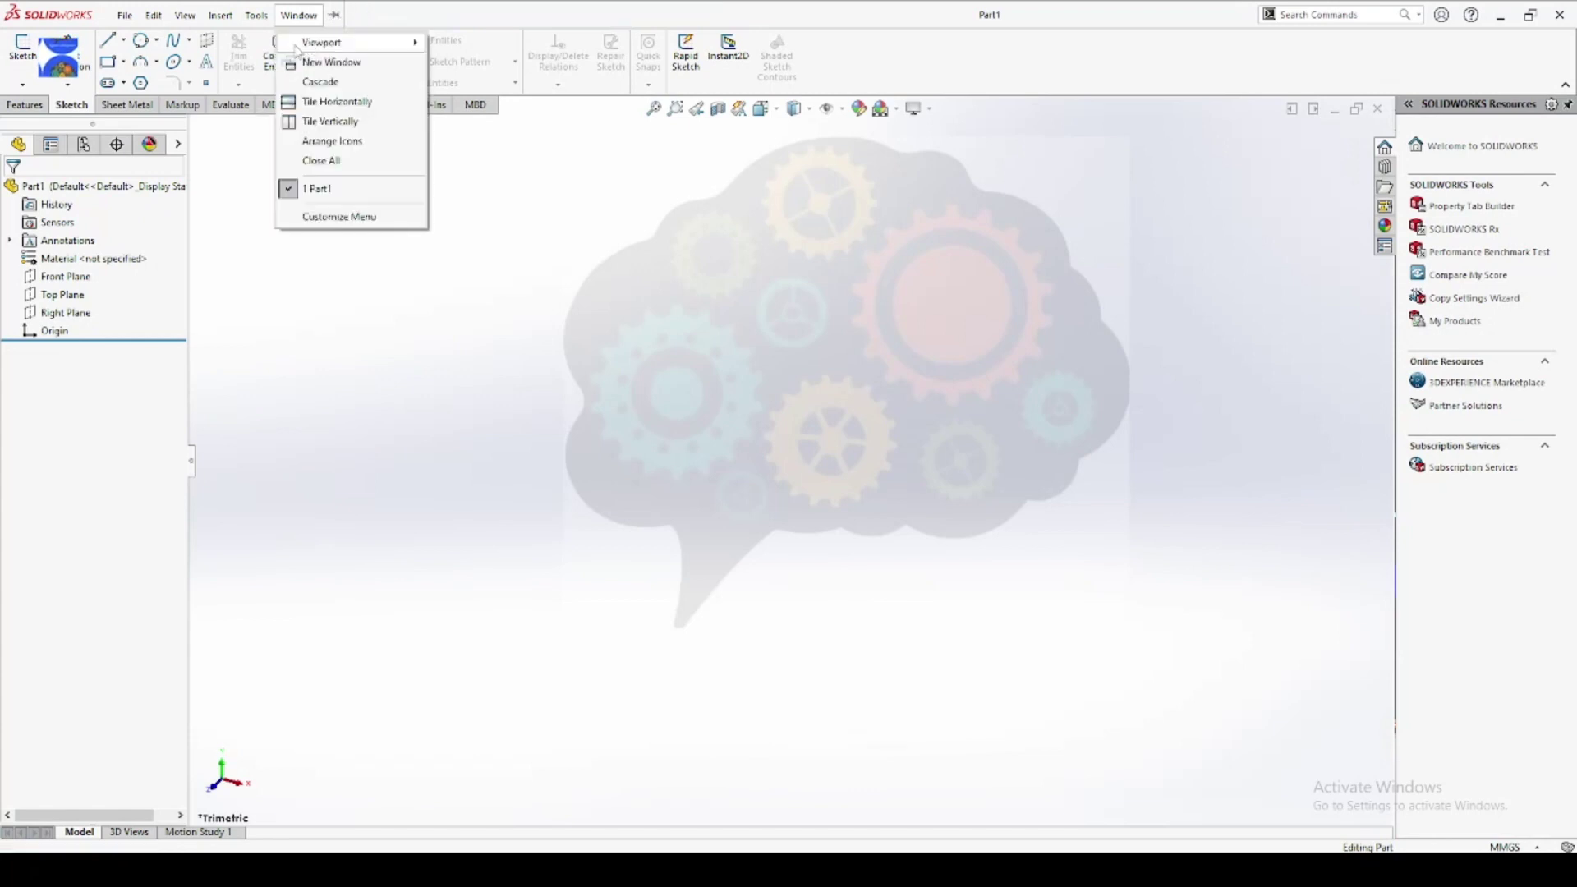
click(124, 15)
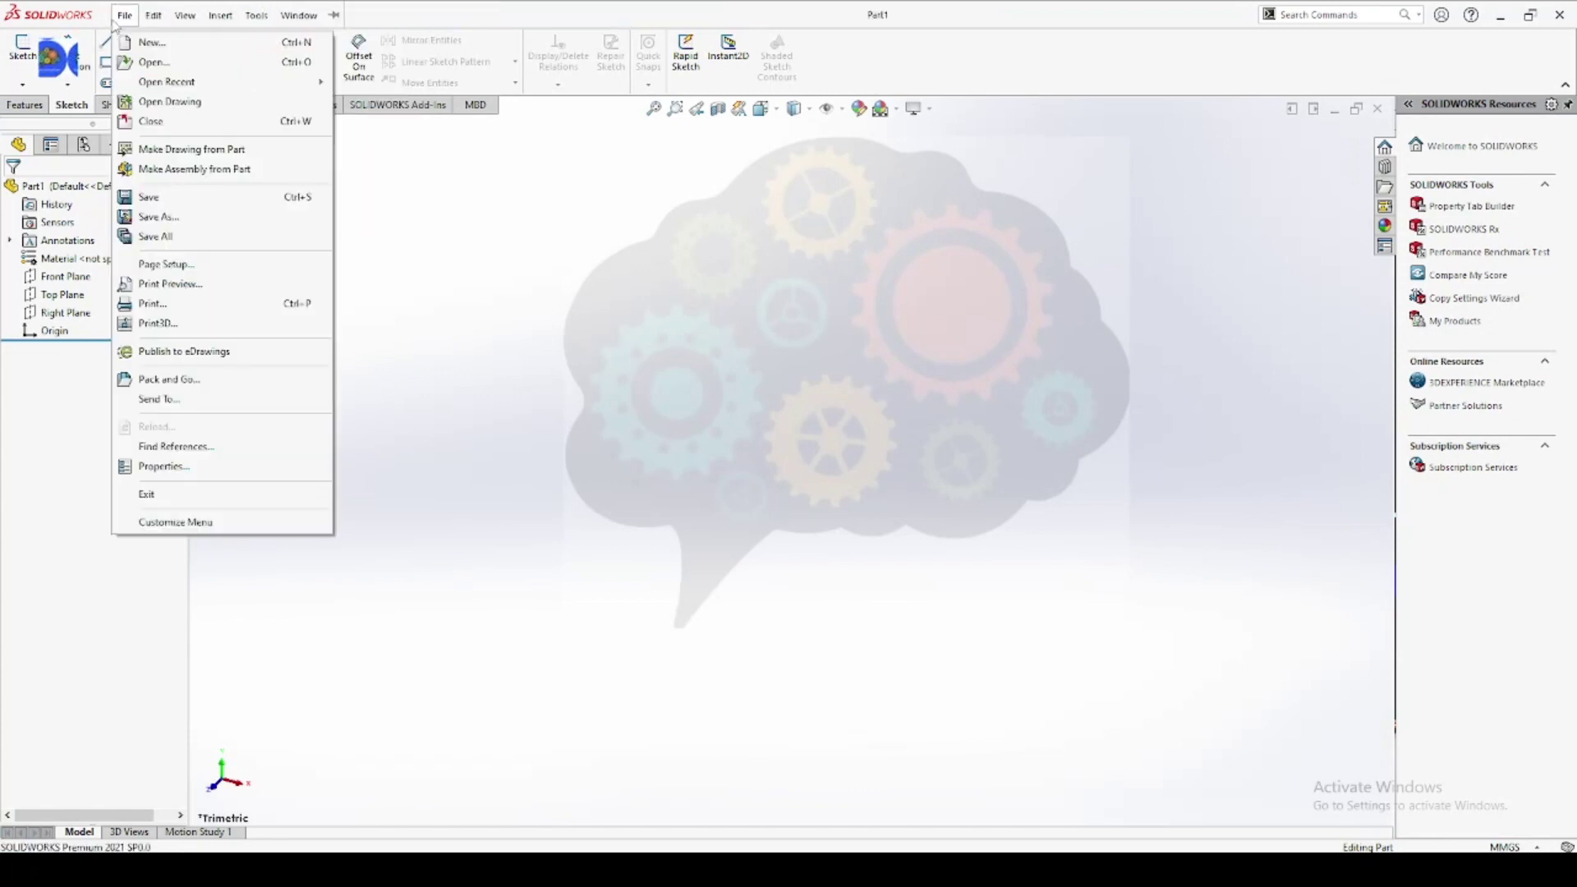
click(334, 17)
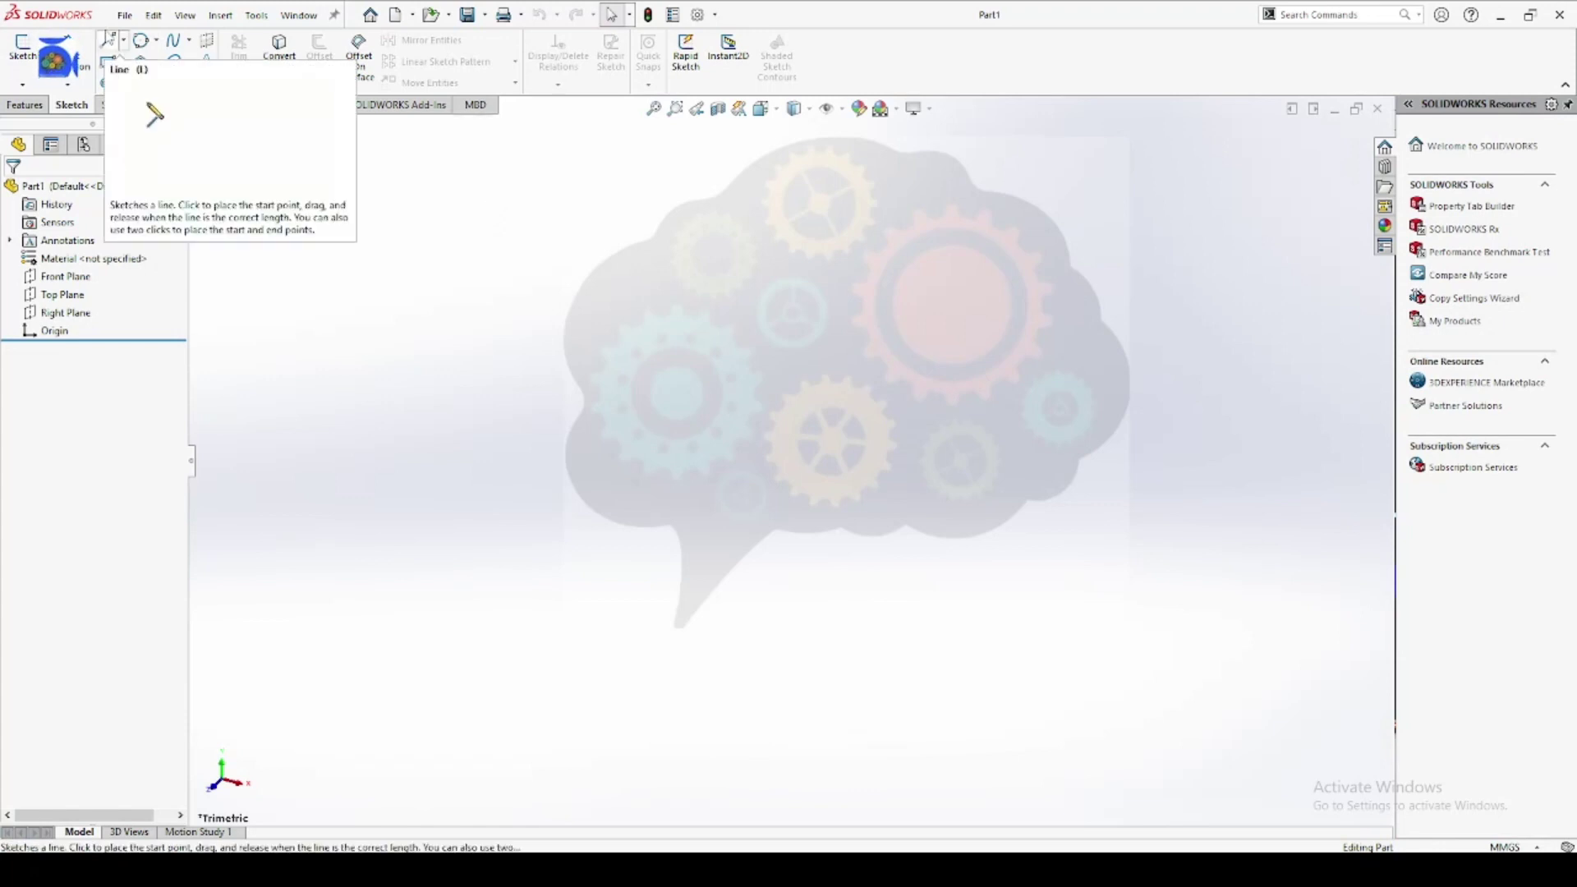
click(124, 15)
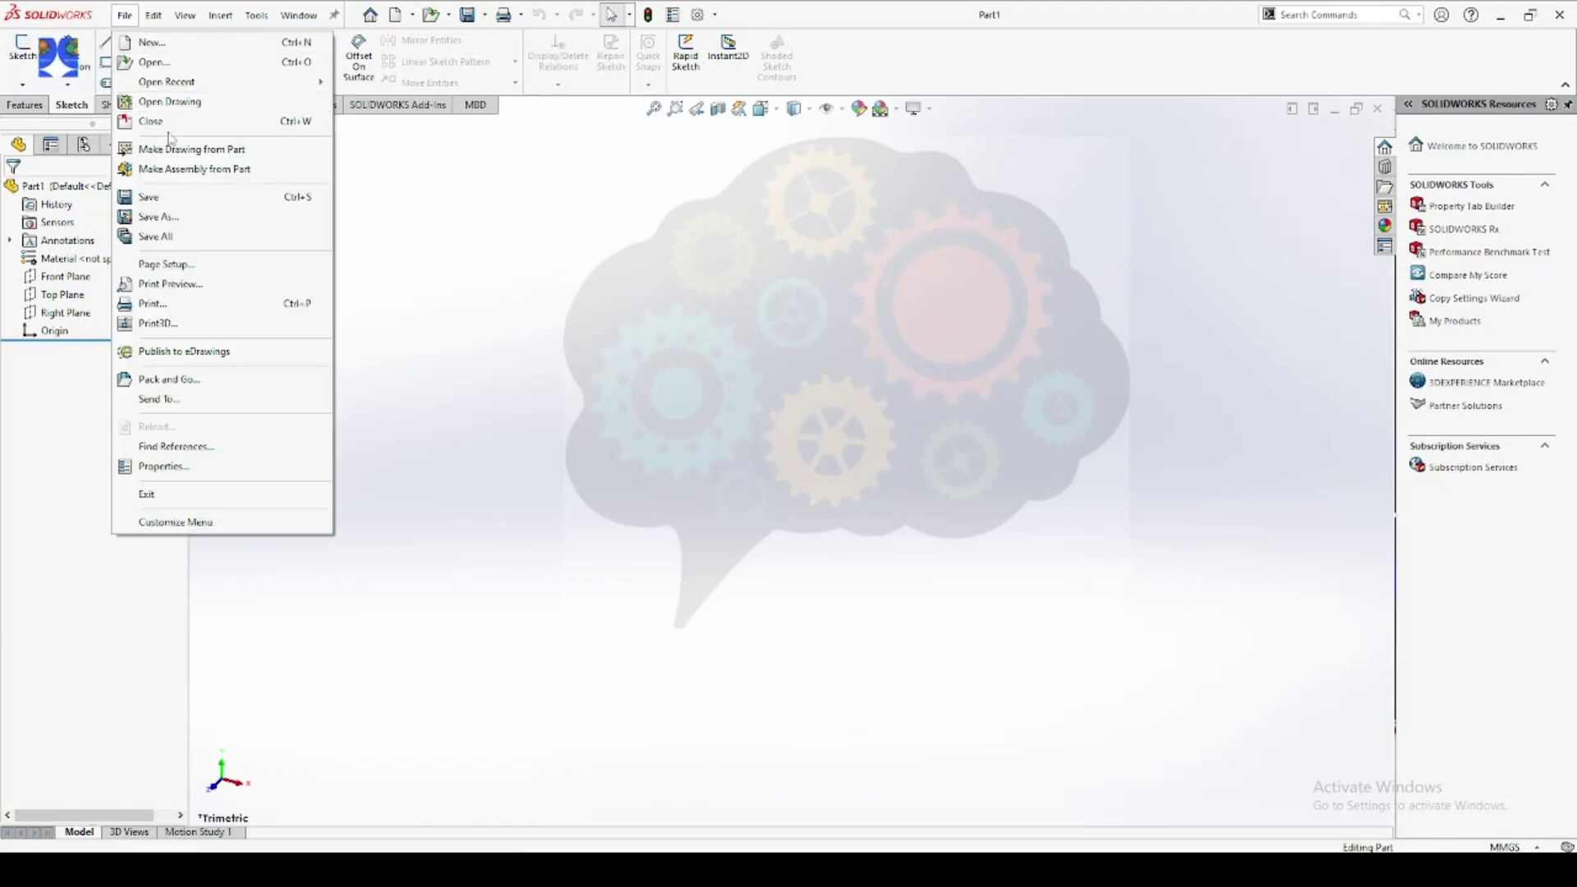
click(376, 204)
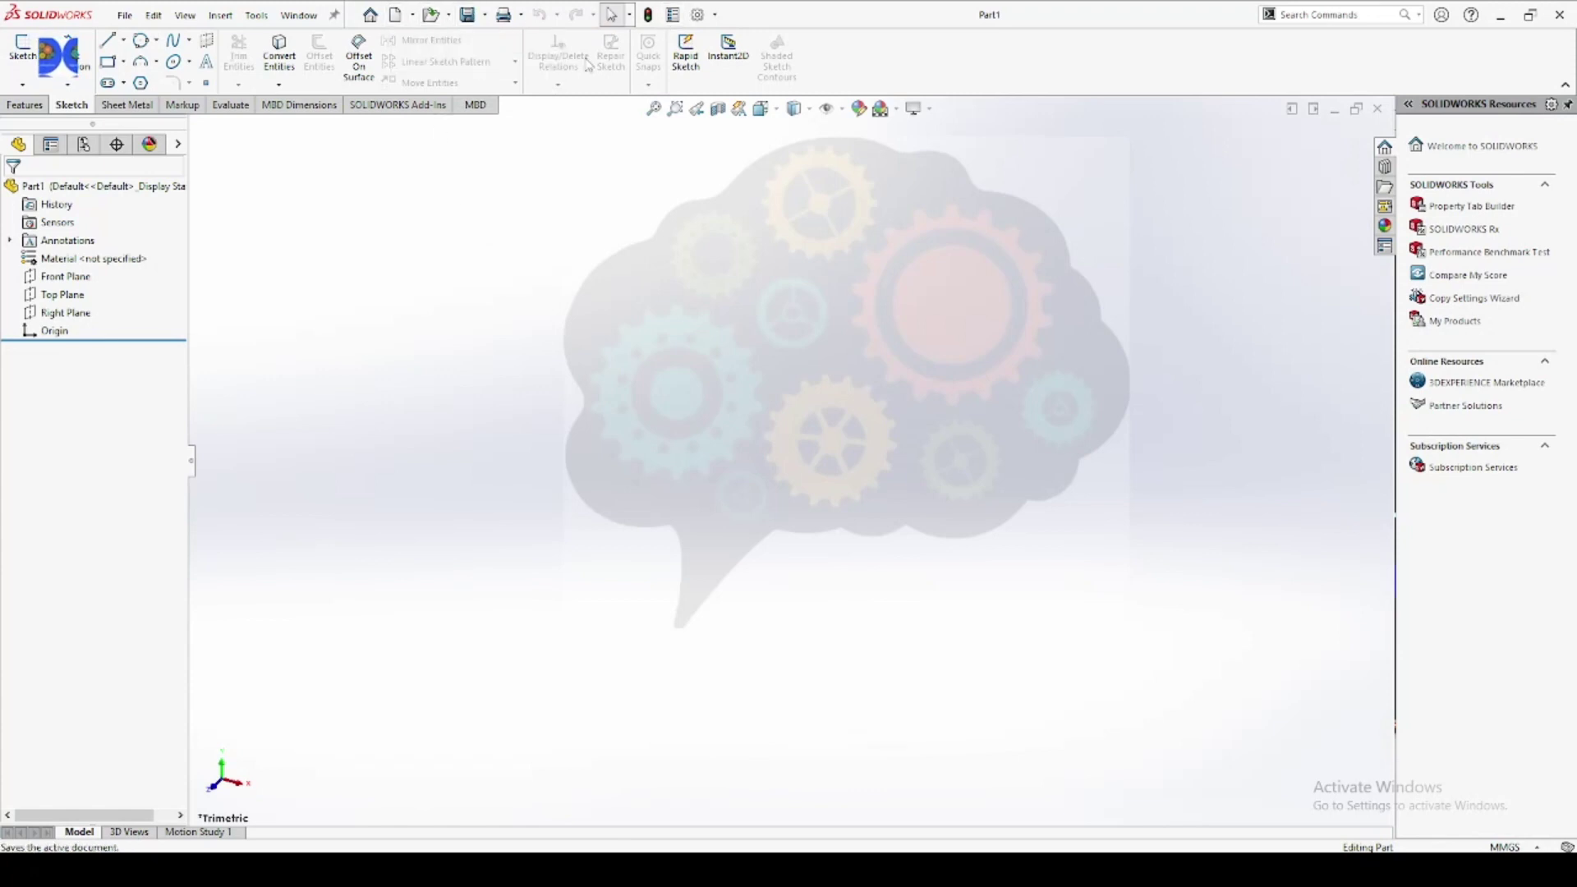
click(629, 15)
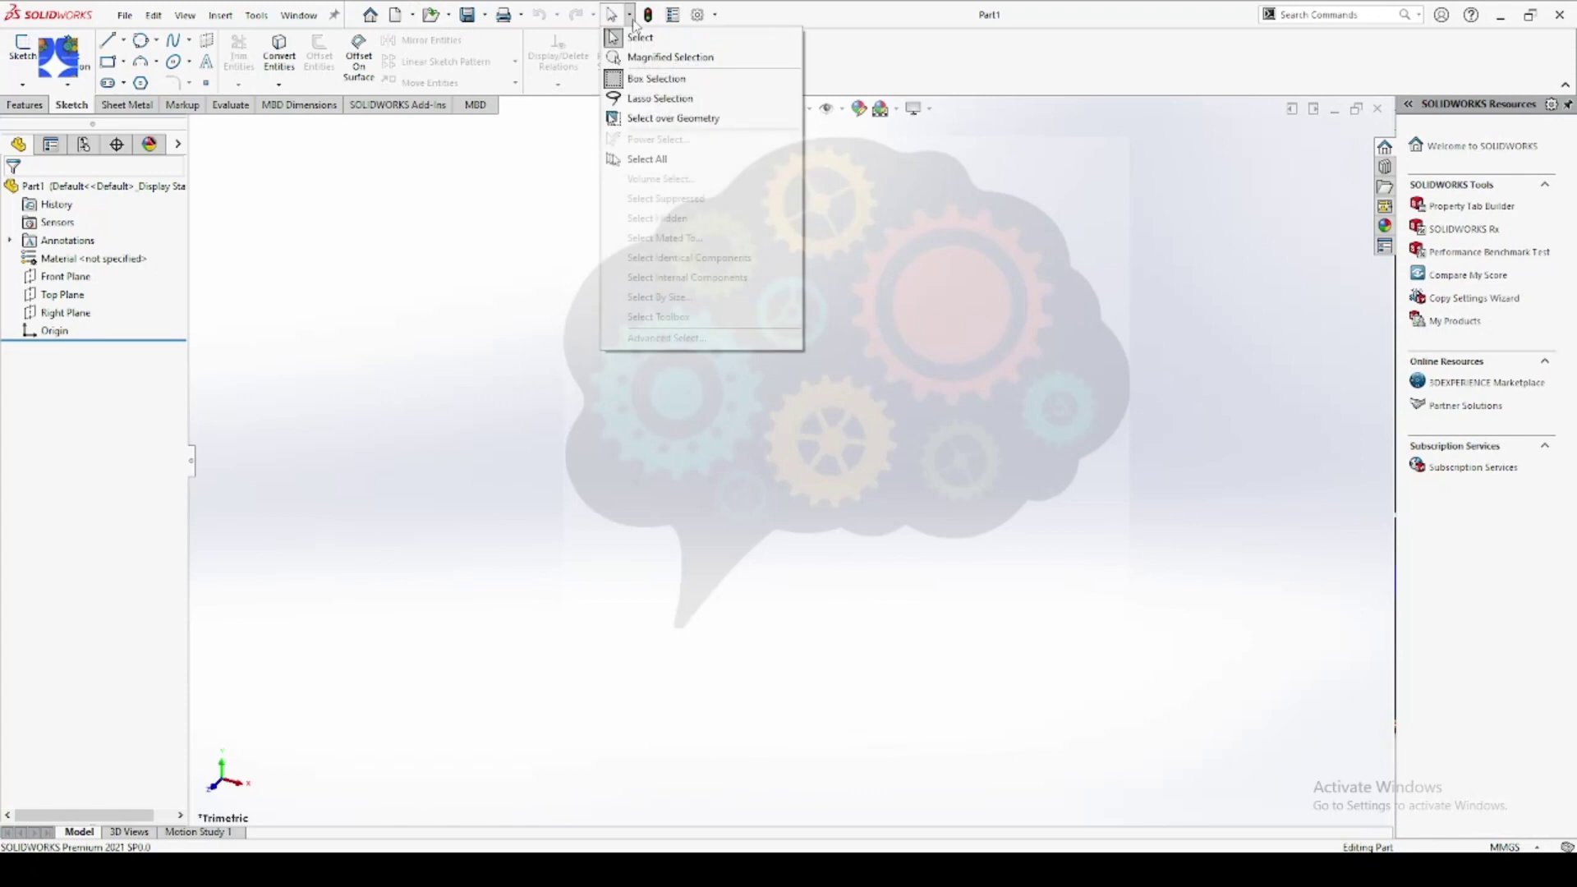
click(525, 217)
click(715, 15)
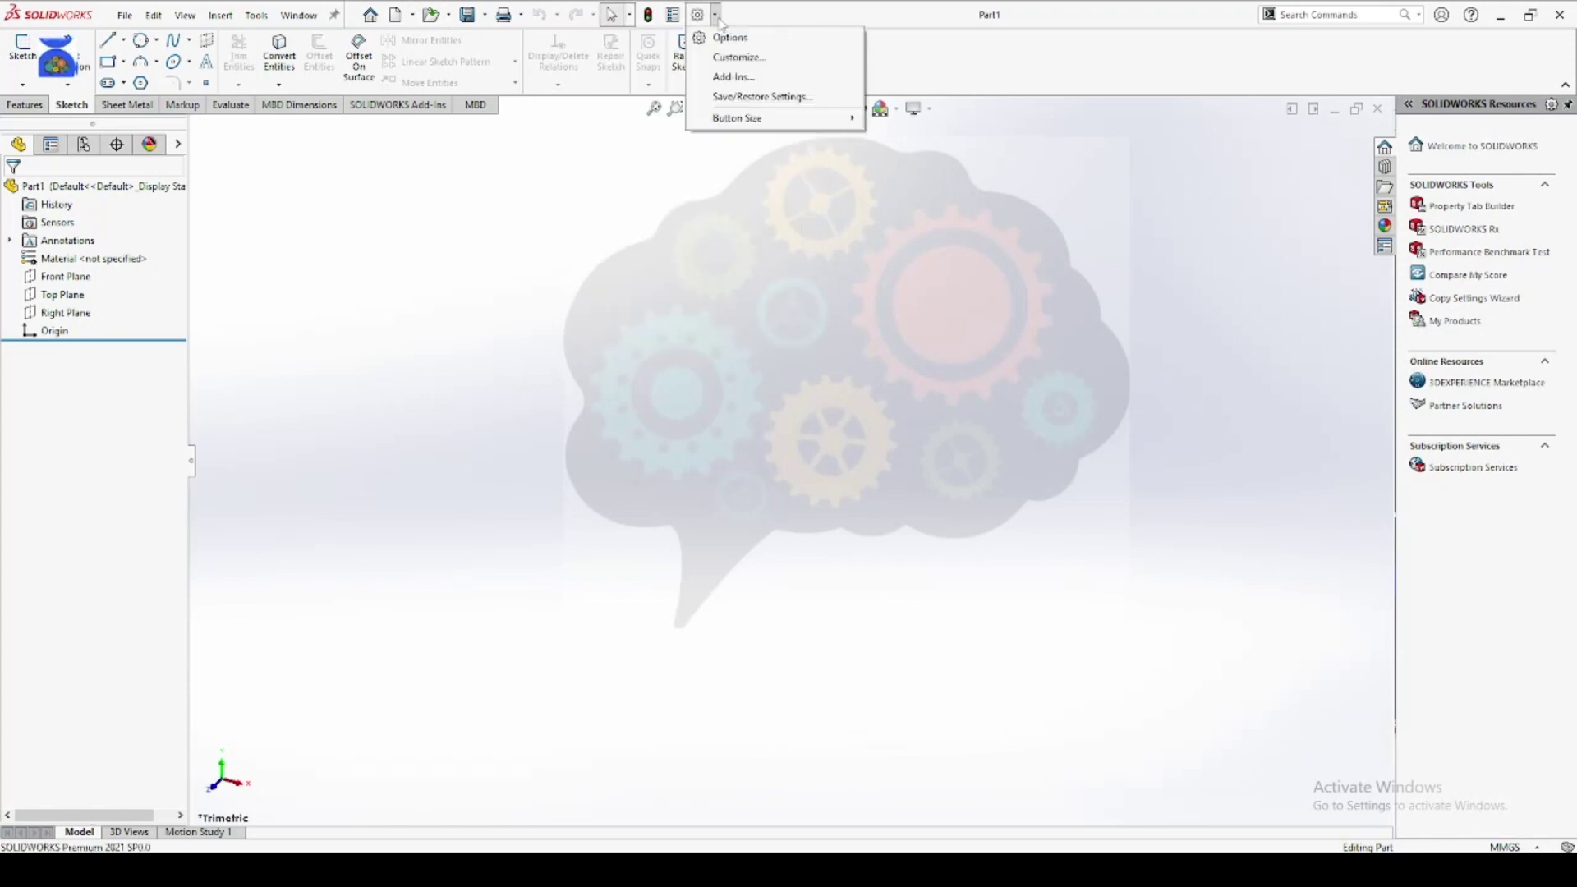
click(596, 195)
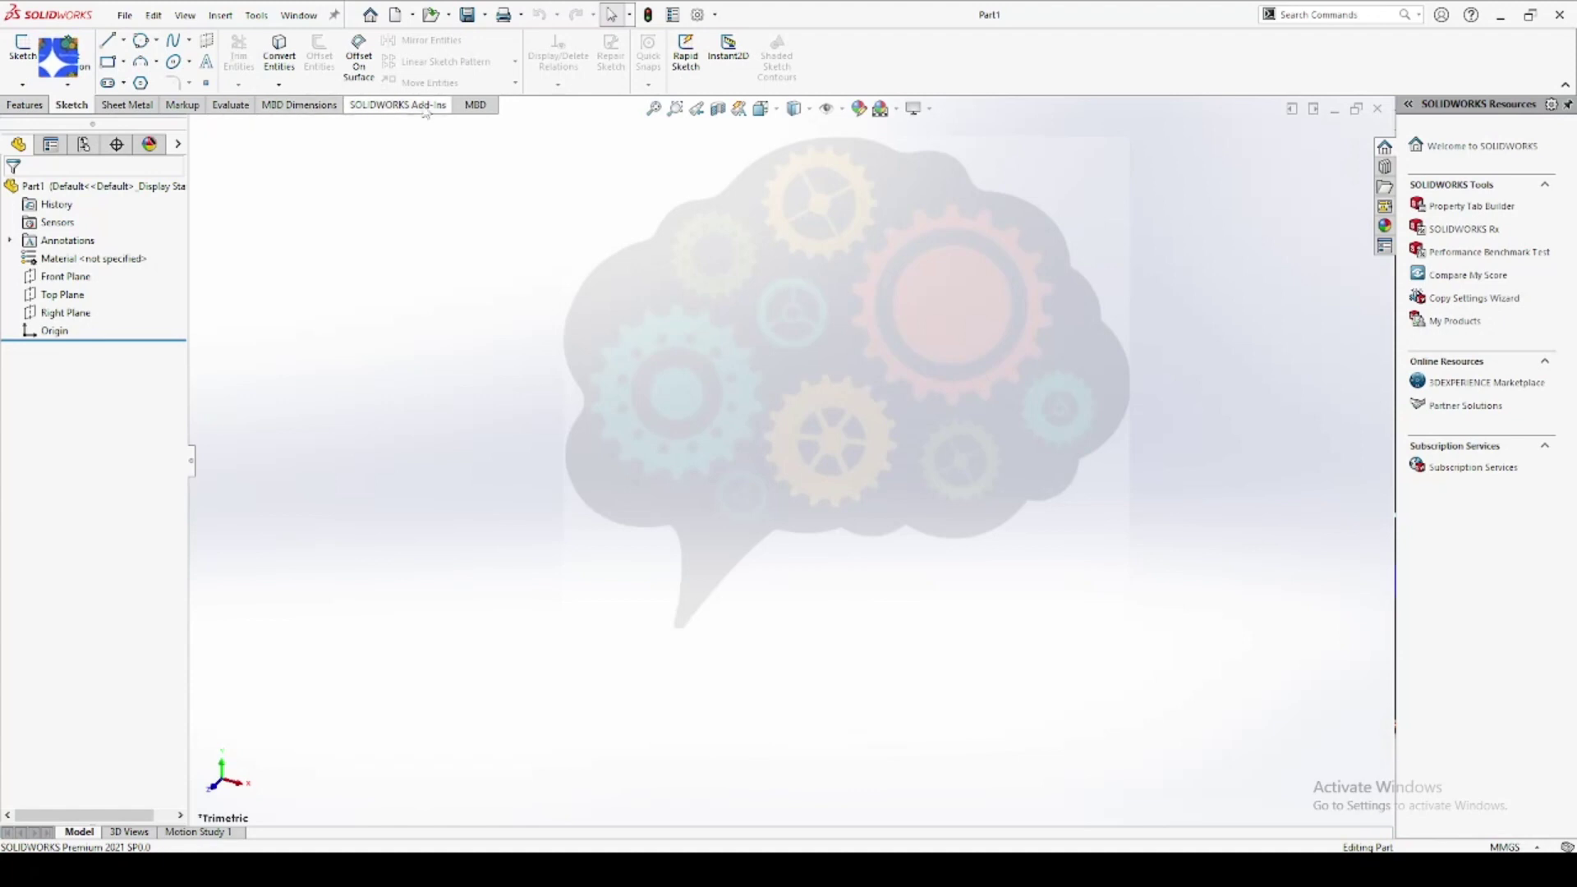
Browse the Features, Sketch, Sheet Metal and Markup CommandManager tabs.
click(18, 110)
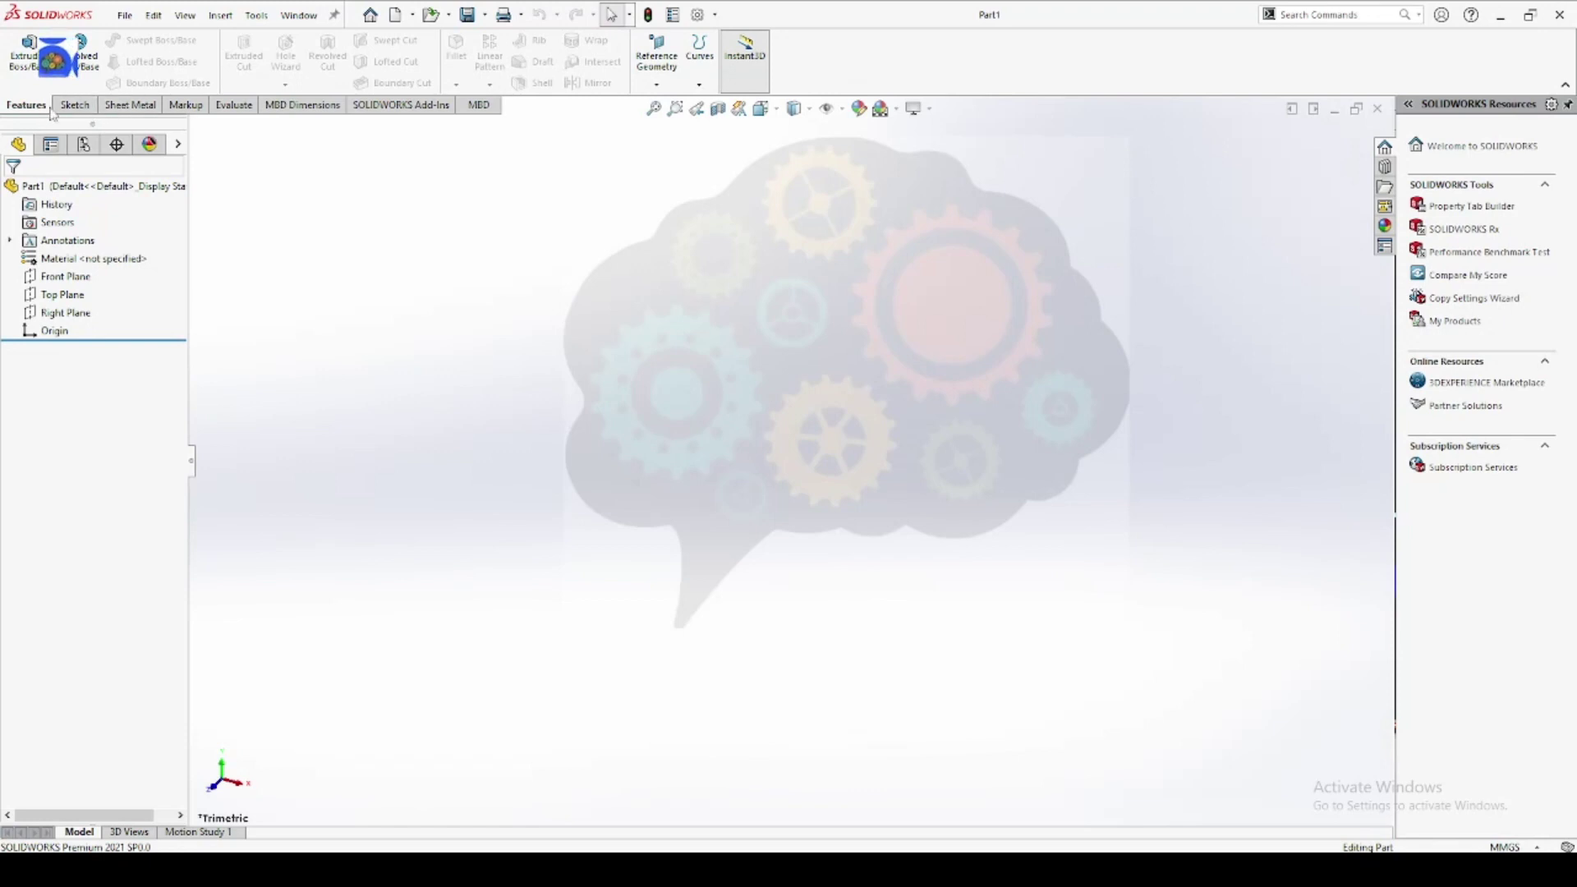
click(74, 105)
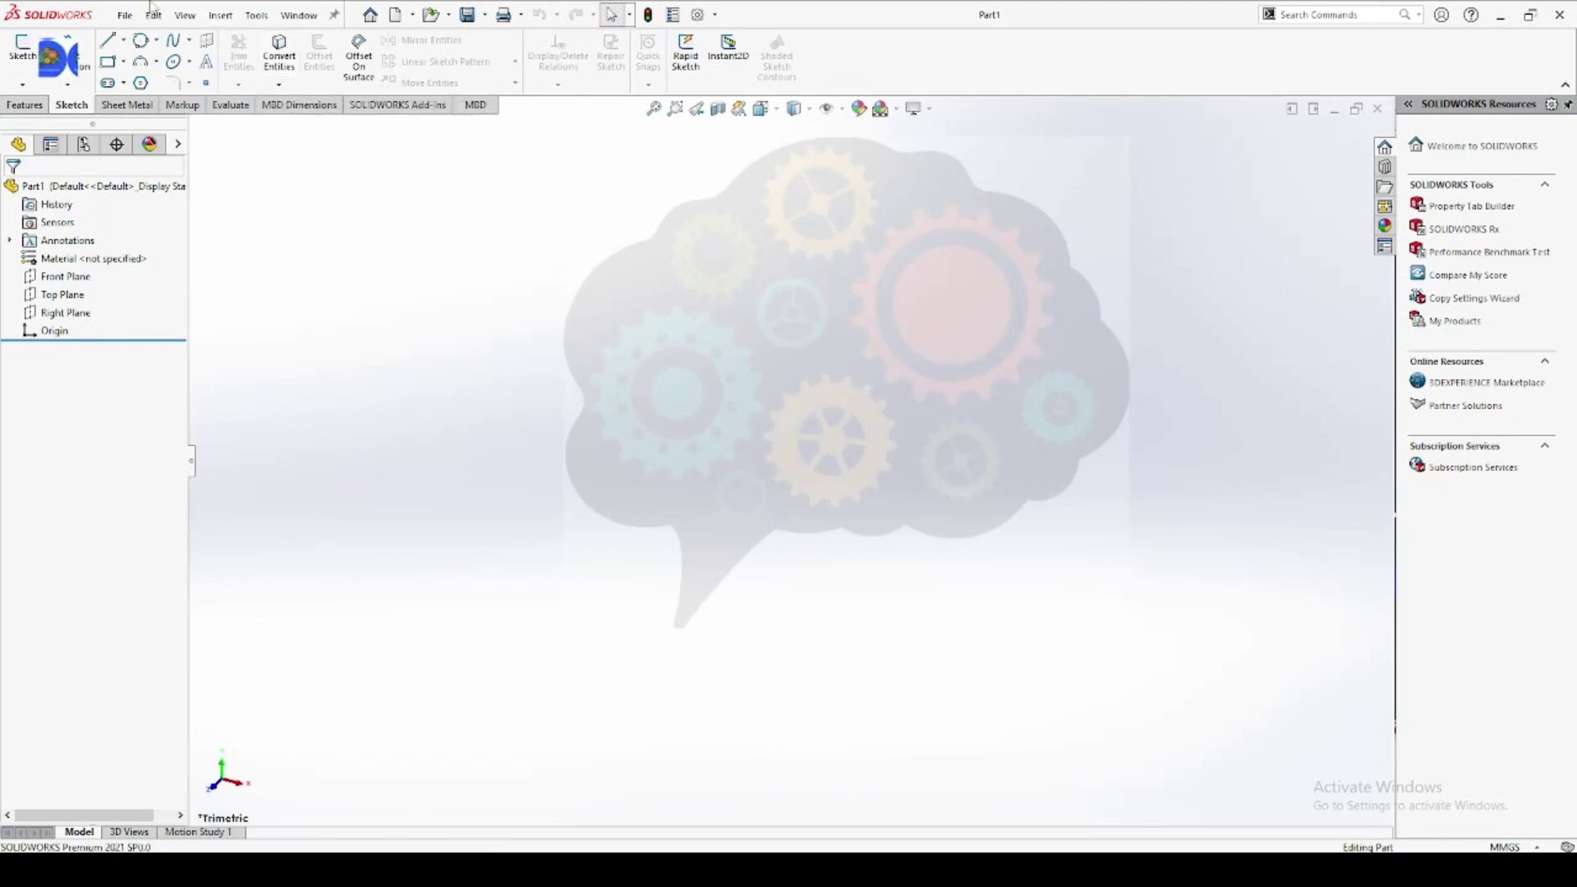
click(125, 111)
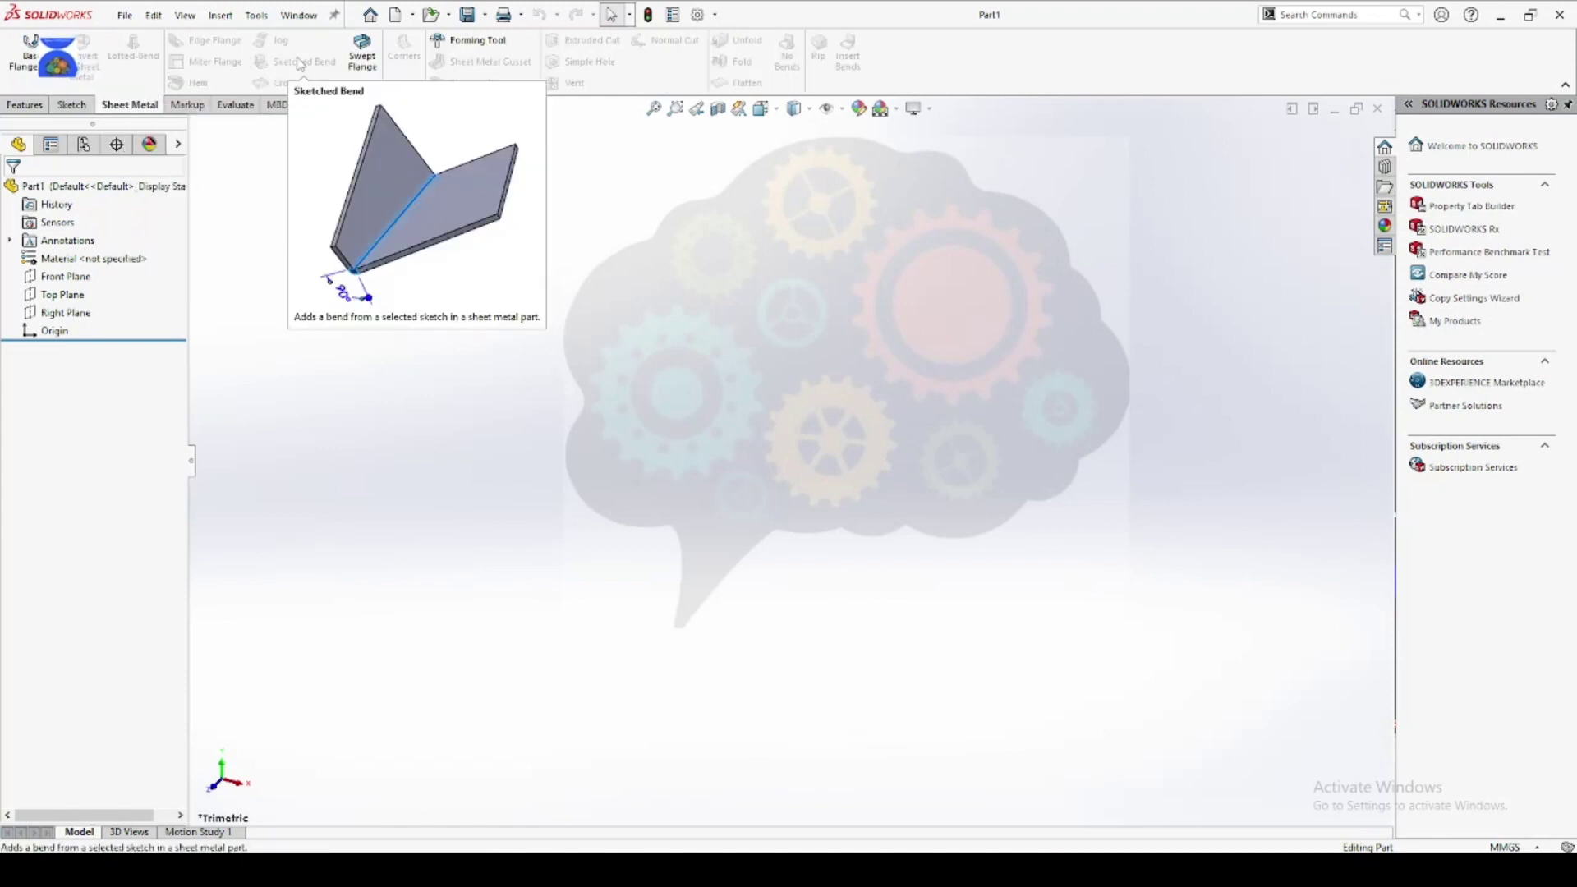
click(71, 105)
click(129, 105)
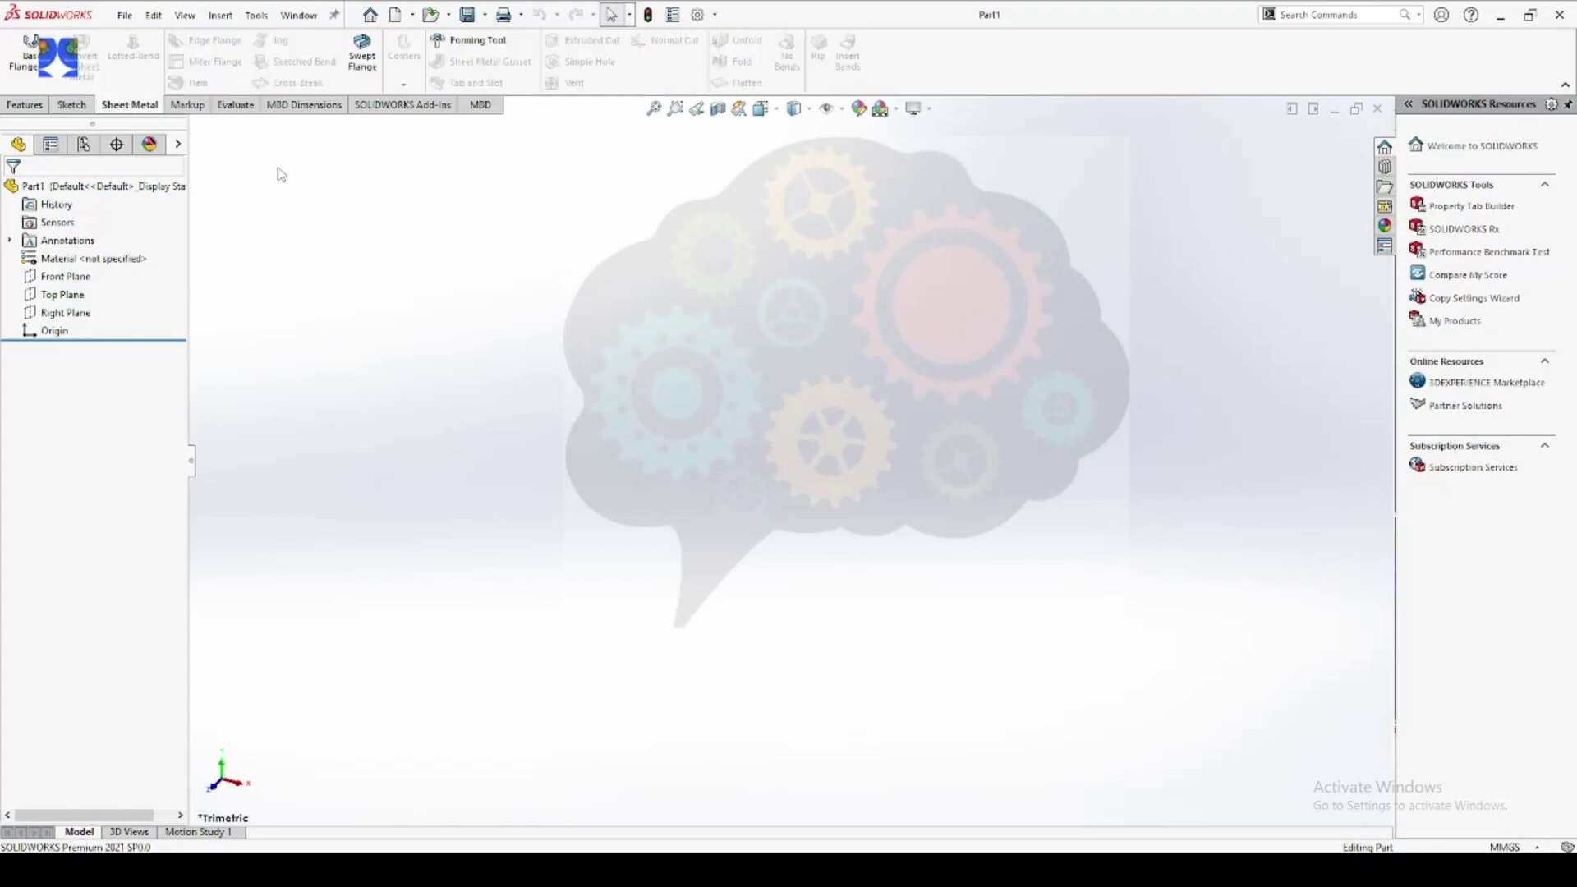
click(191, 106)
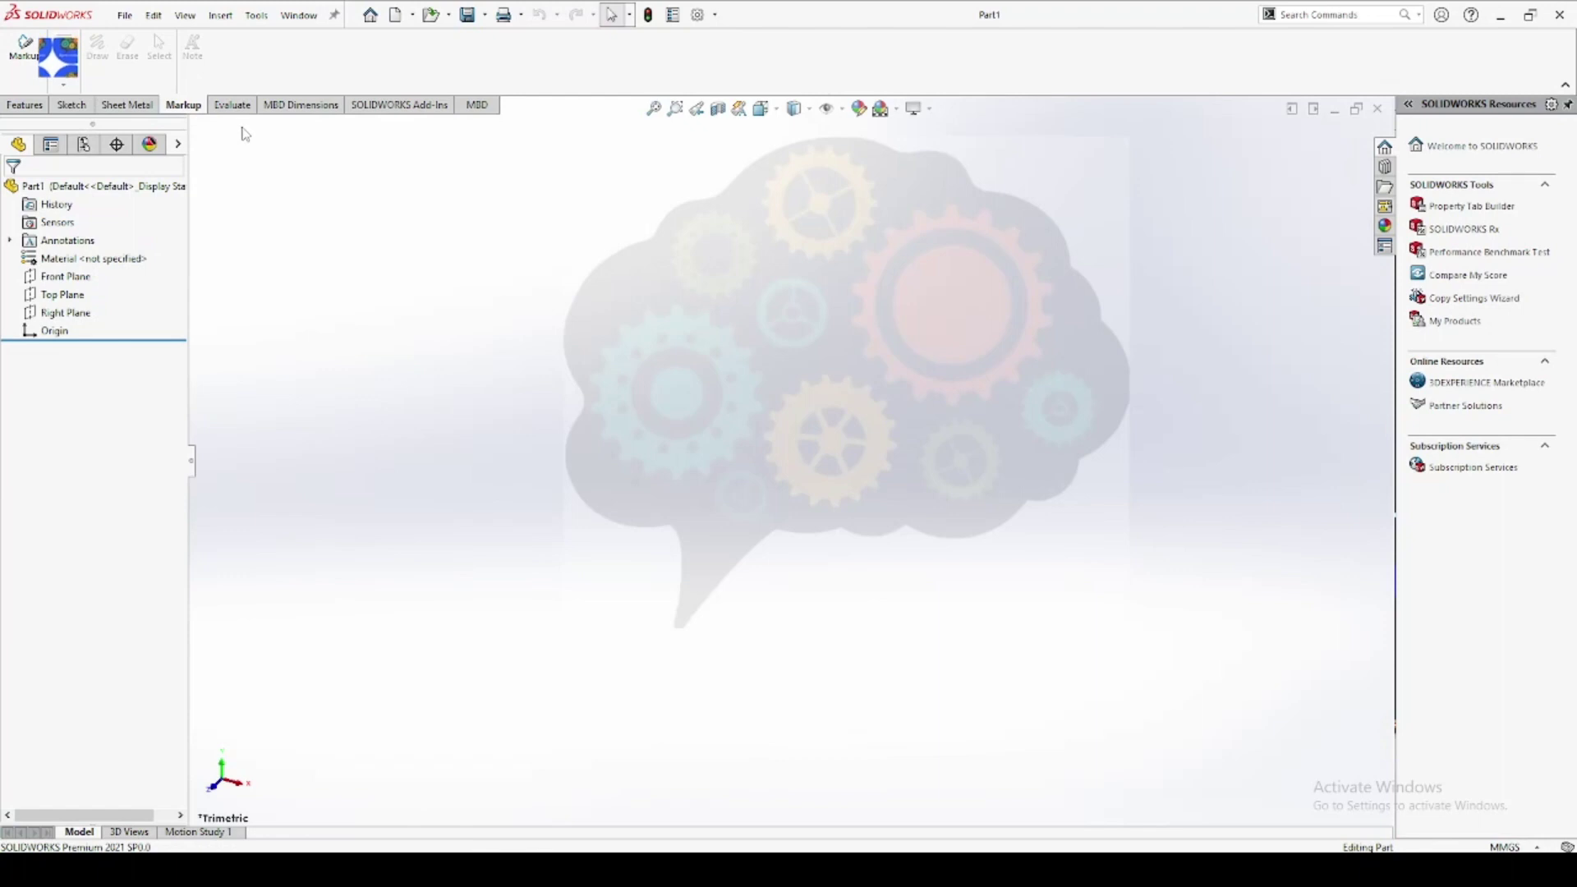
Browse the Evaluate, MBD Dimensions and SOLIDWORKS Add-Ins tabs, ending on the MBD tab.
click(242, 112)
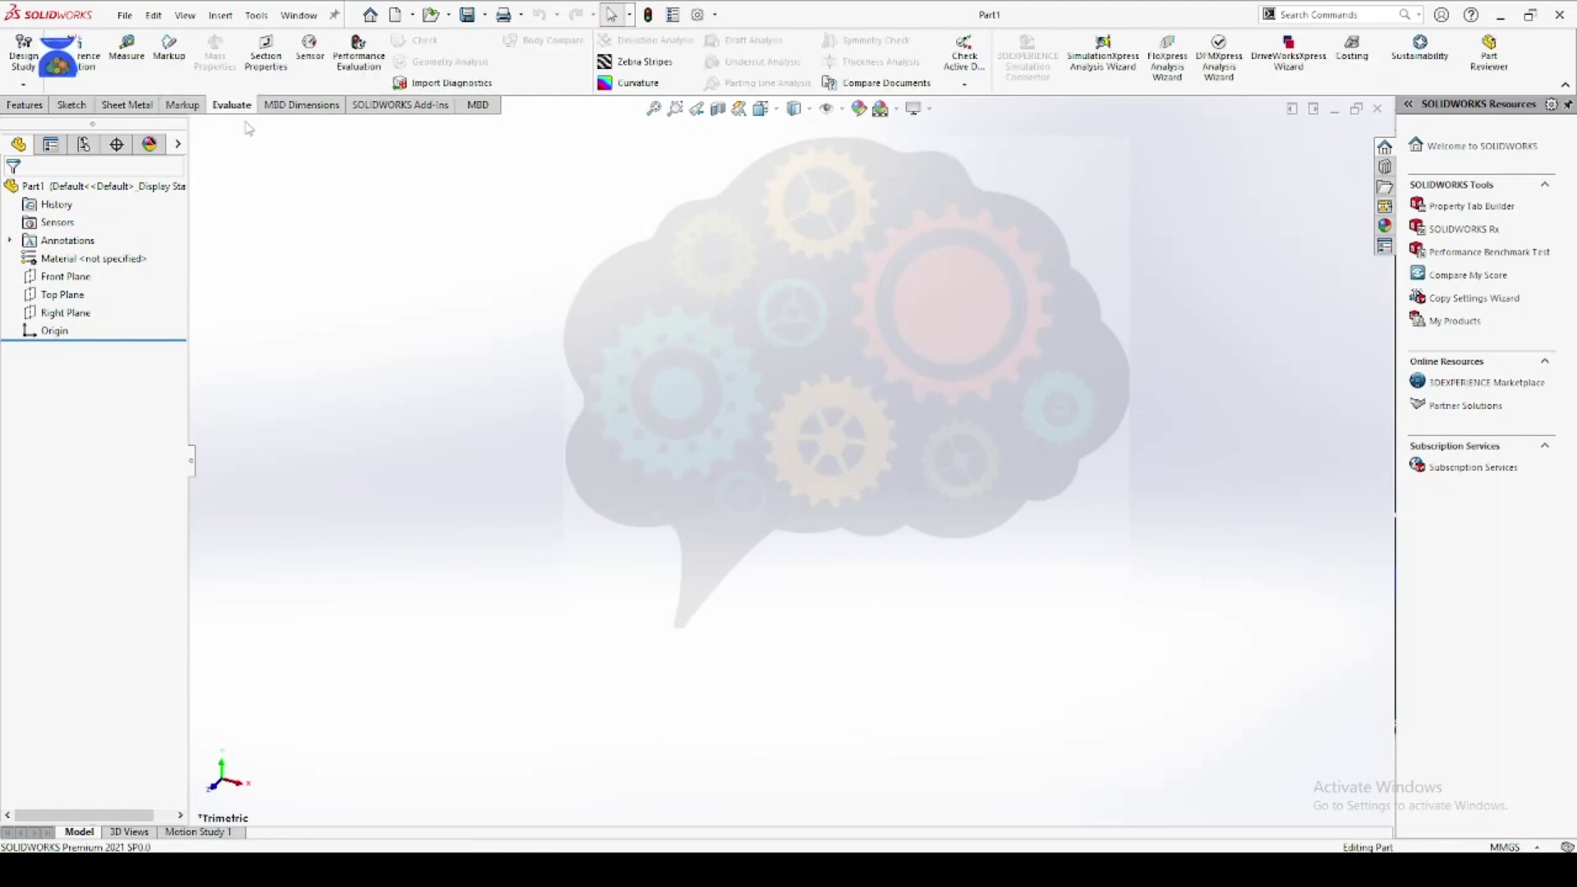
click(279, 109)
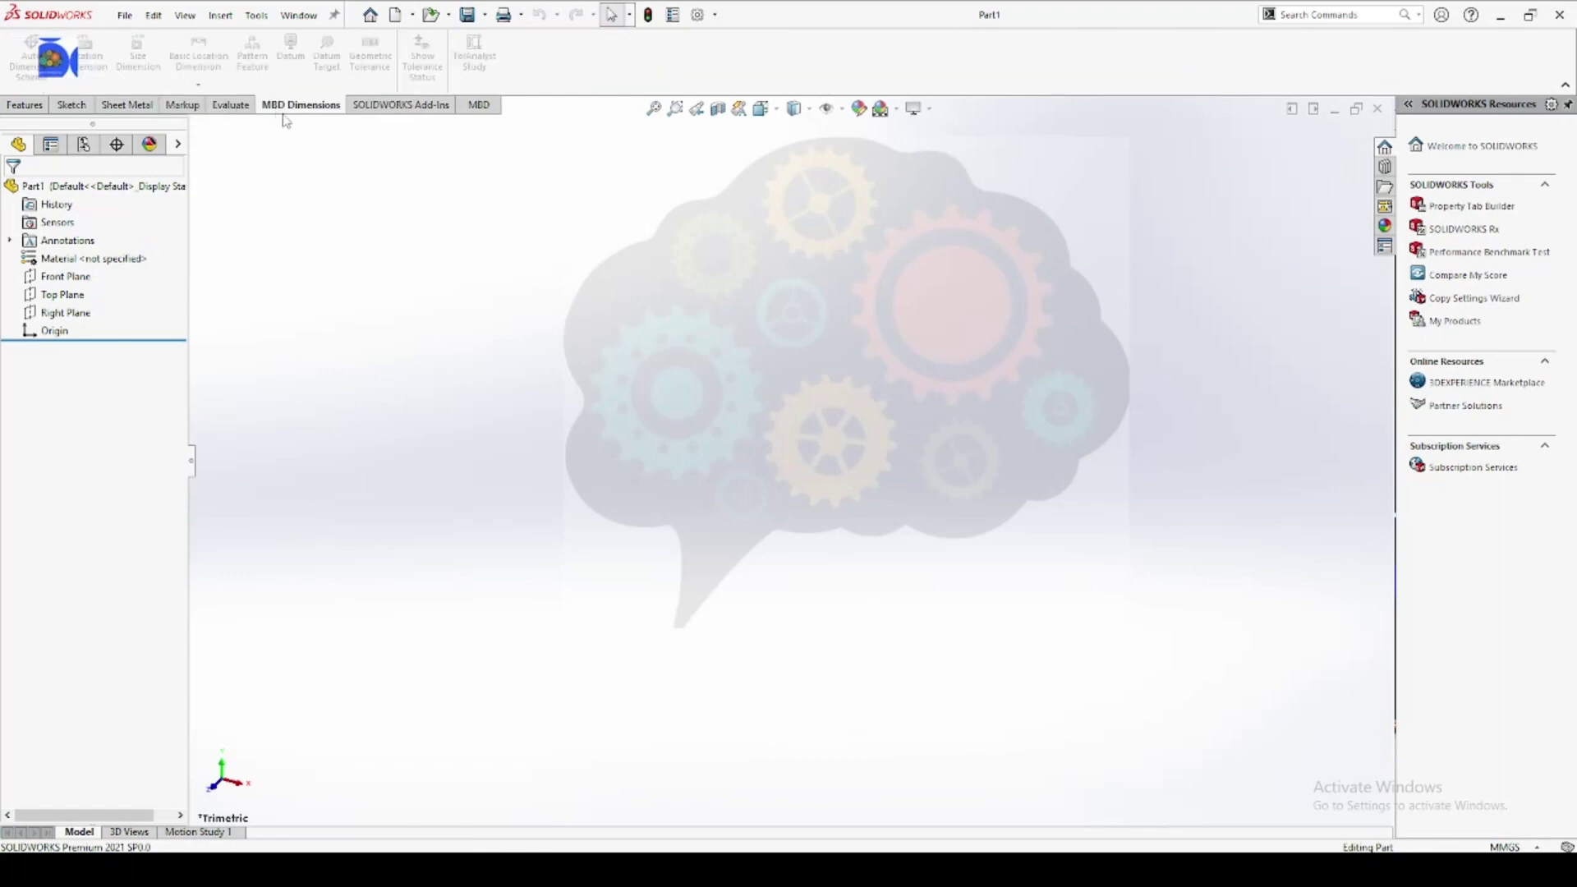
click(367, 110)
click(468, 108)
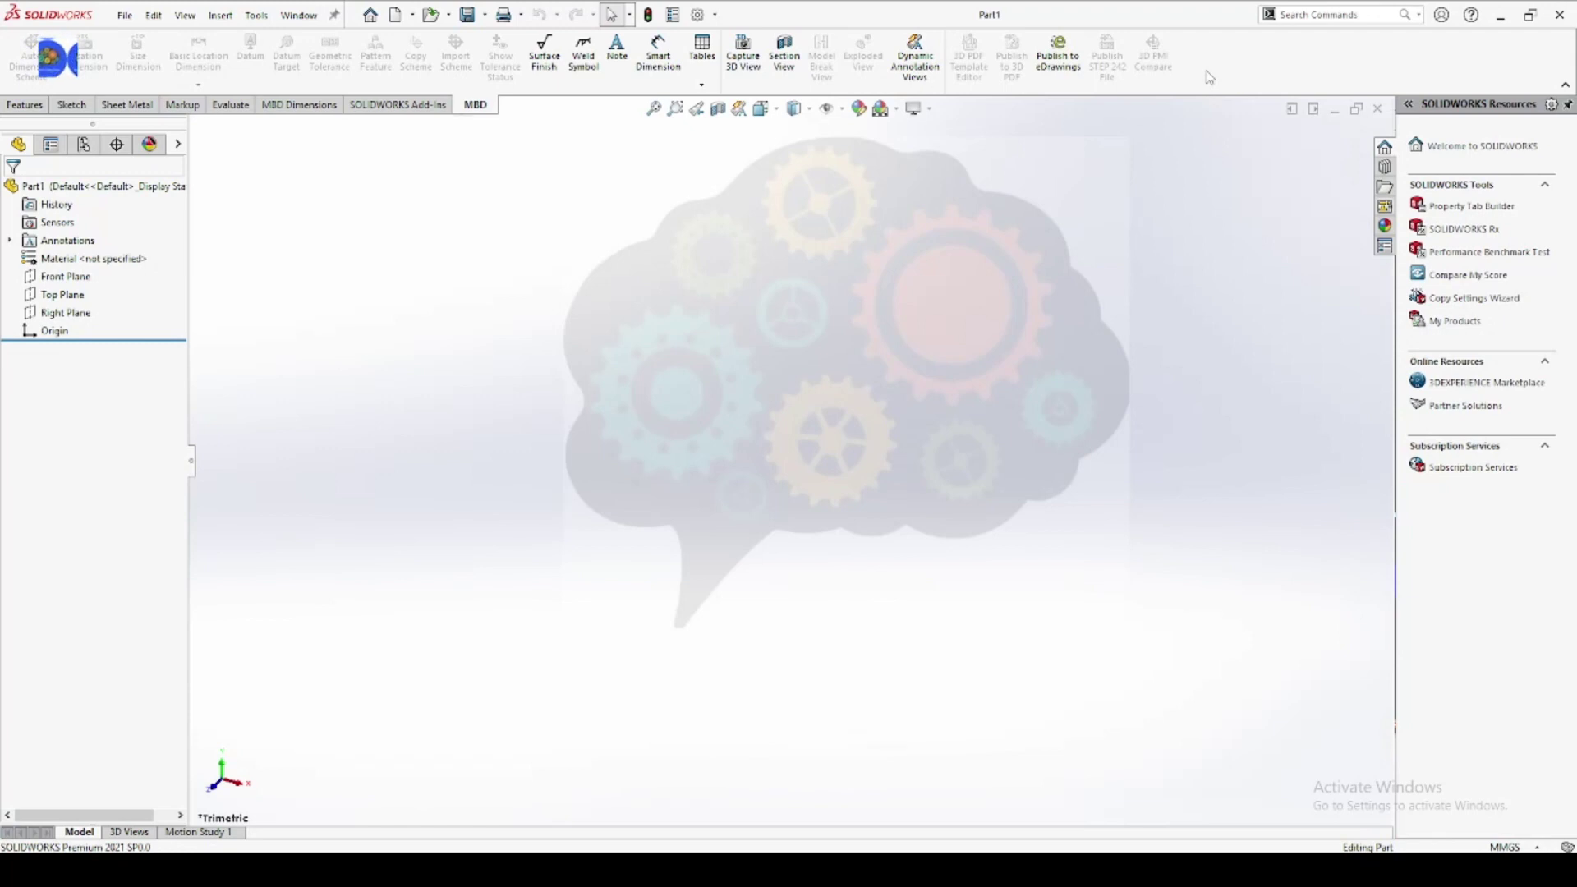
Open the CommandManager right-click menu to reach its Tabs list of command tab sets.
right_click(1207, 73)
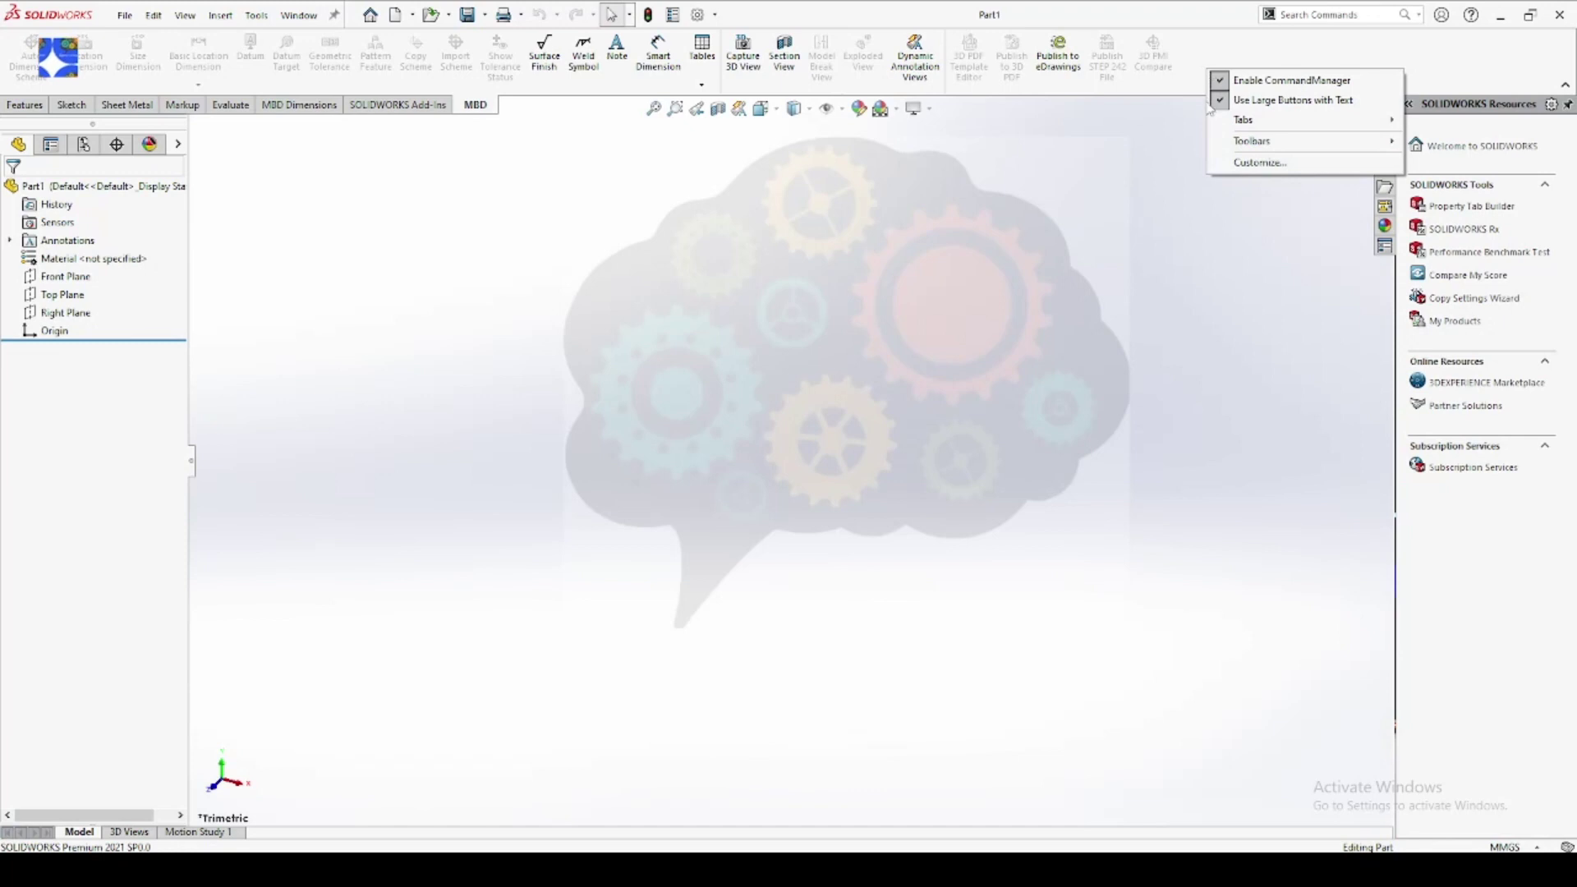
click(1145, 102)
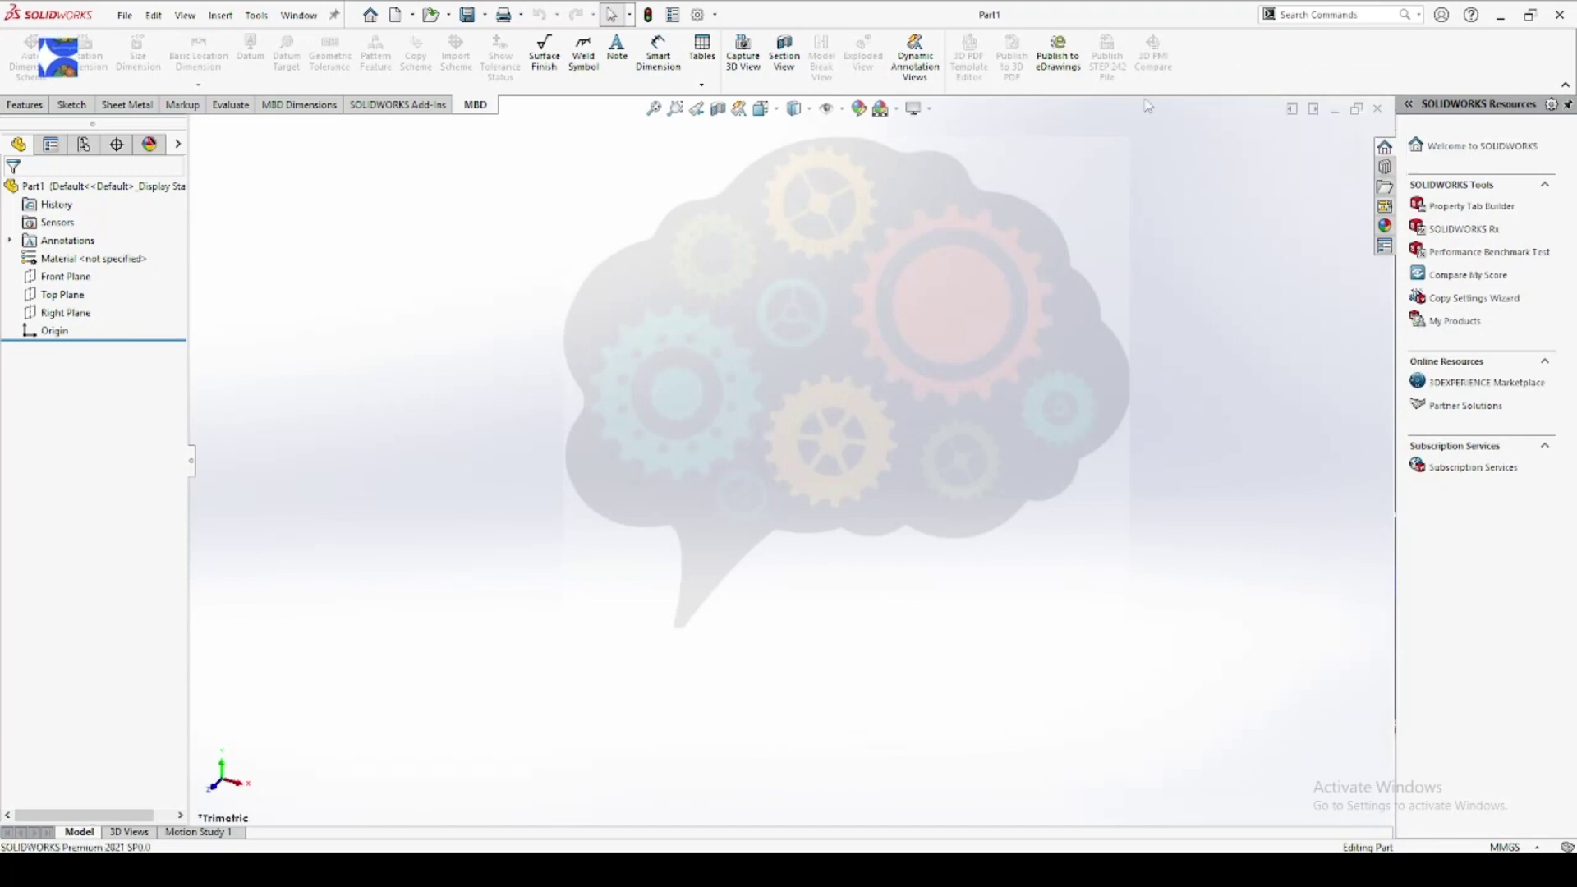
right_click(1195, 67)
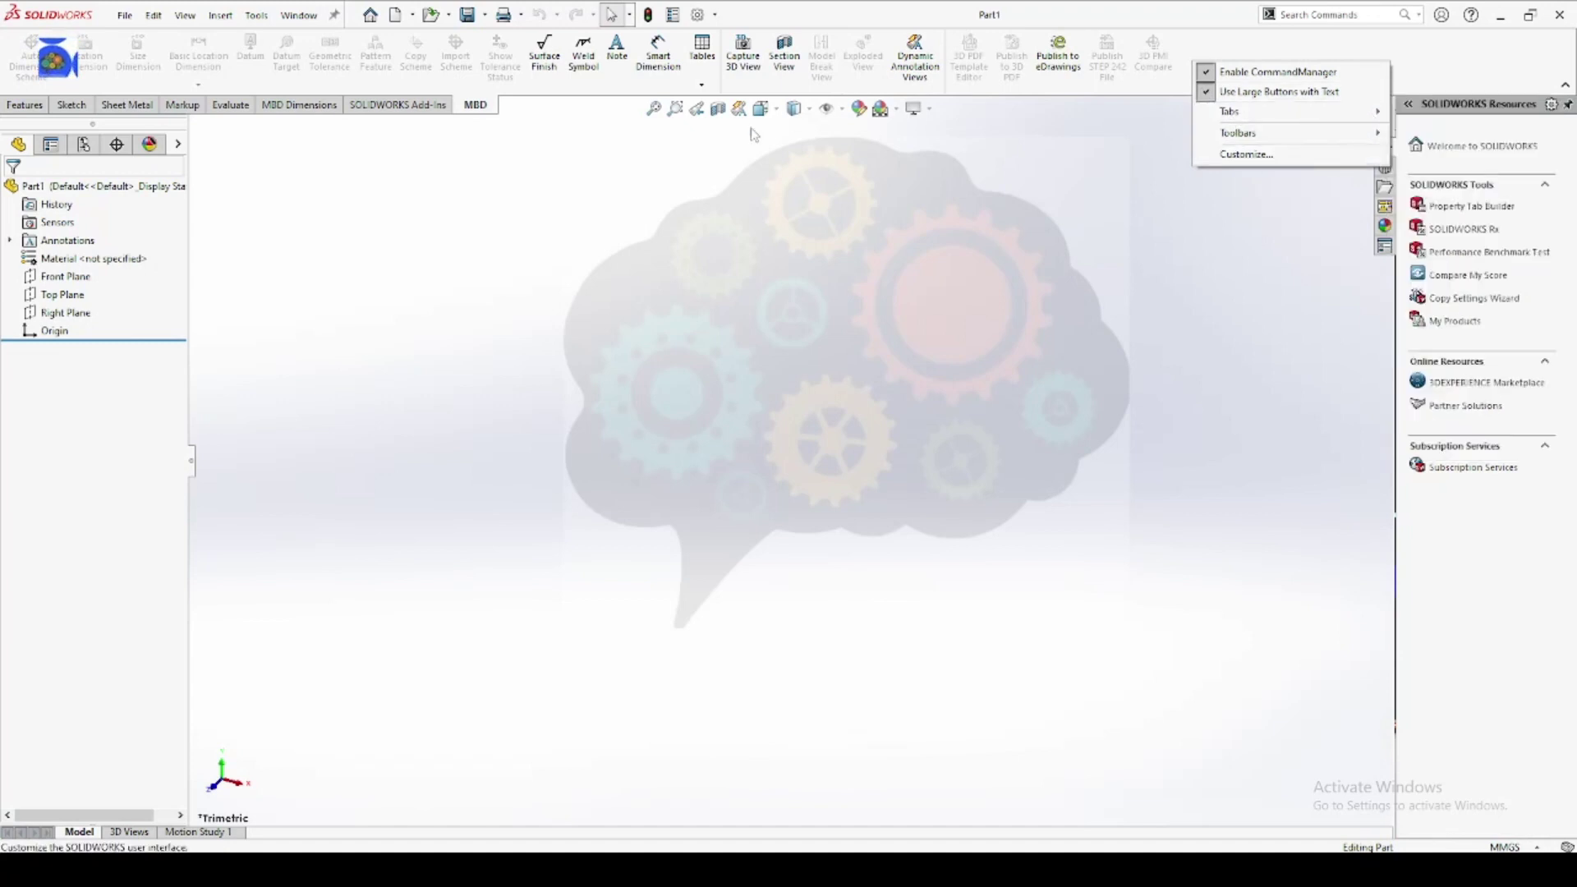
click(662, 165)
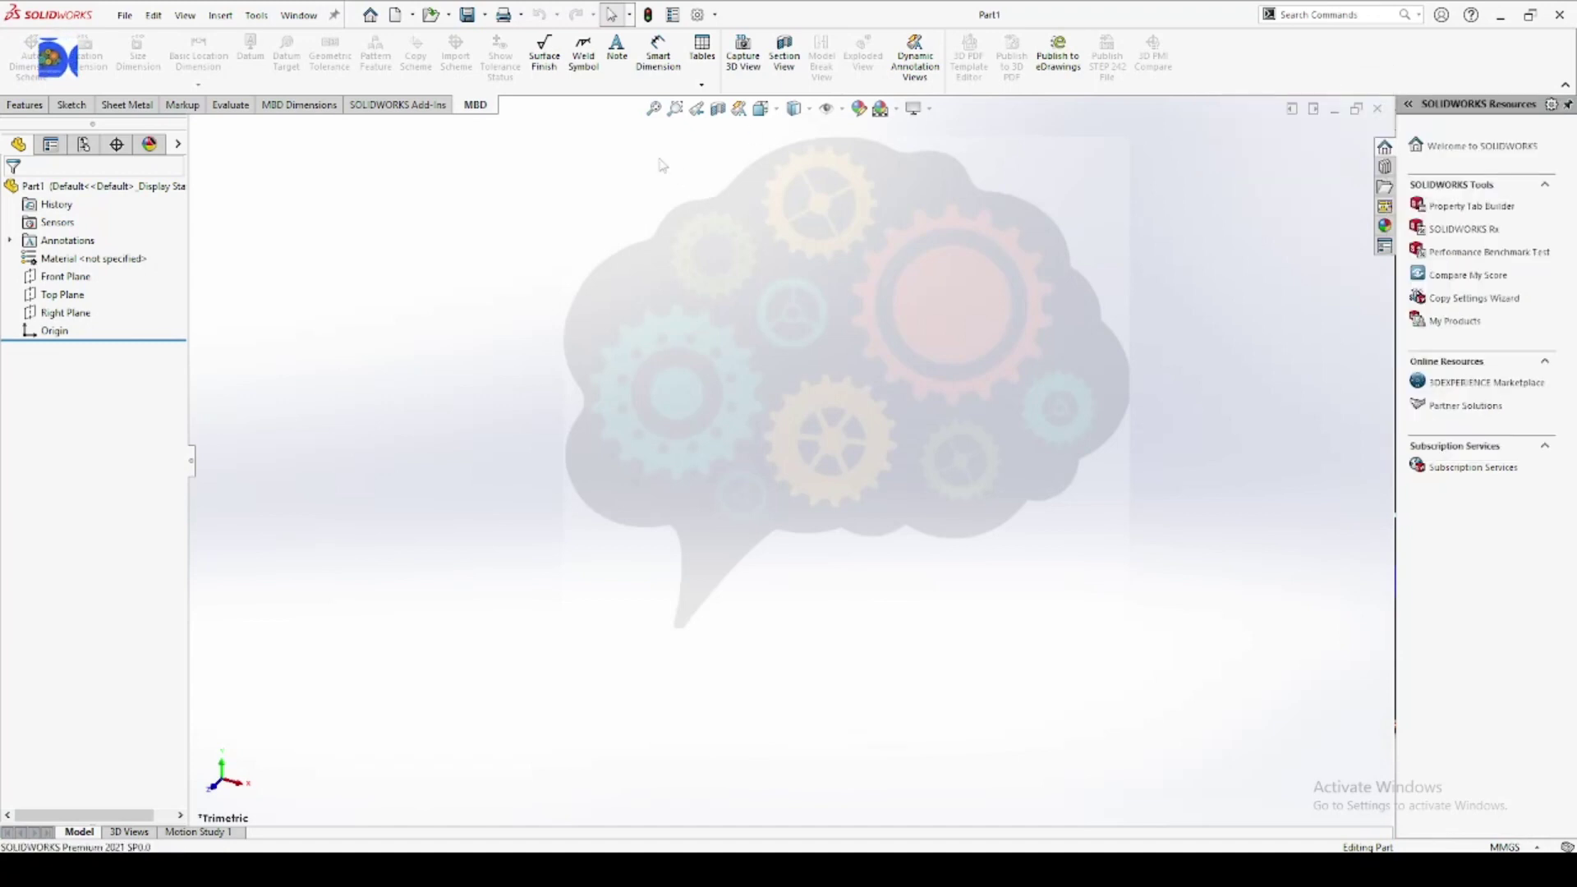
right_click(591, 85)
mouse_move(628, 133)
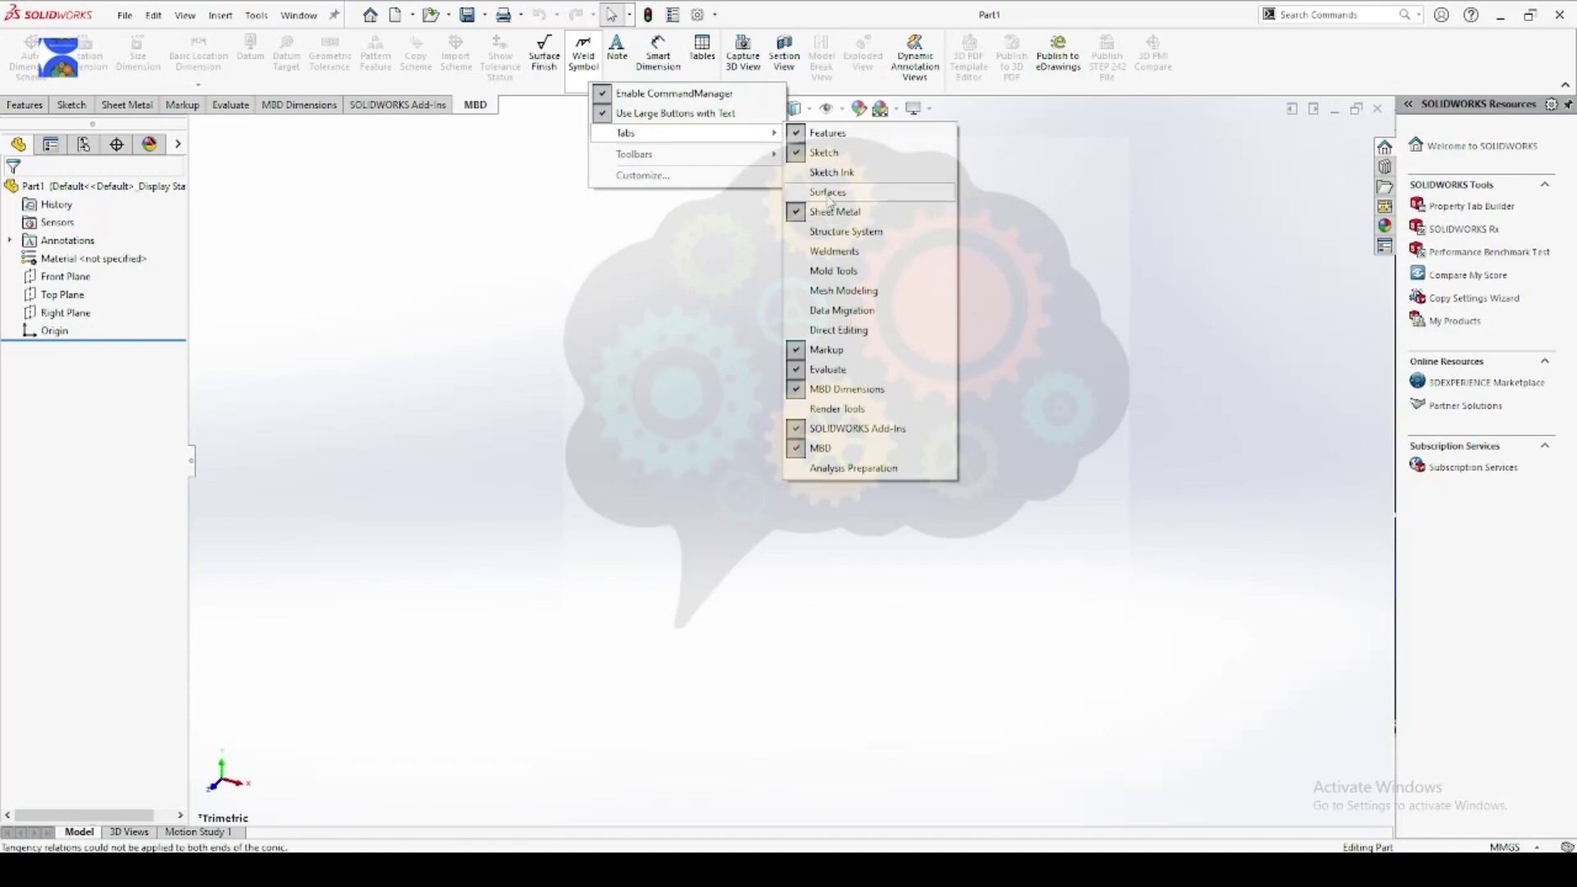
Enable the Surfaces tab and disable Markup, Evaluate, MBD Dimensions, Add-Ins and MBD tabs.
click(828, 194)
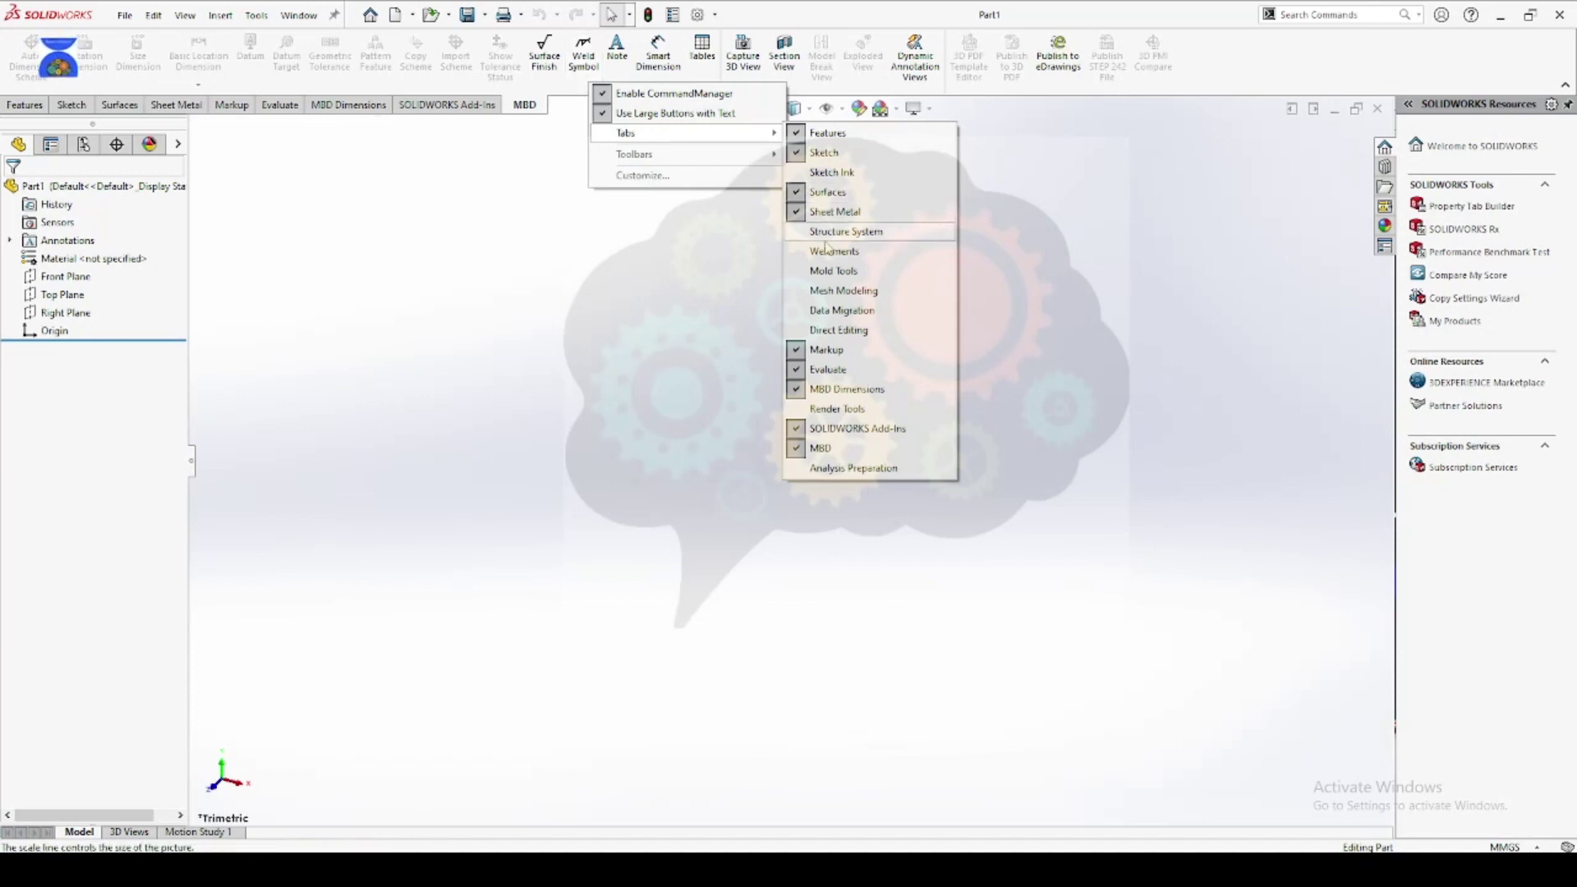
click(843, 353)
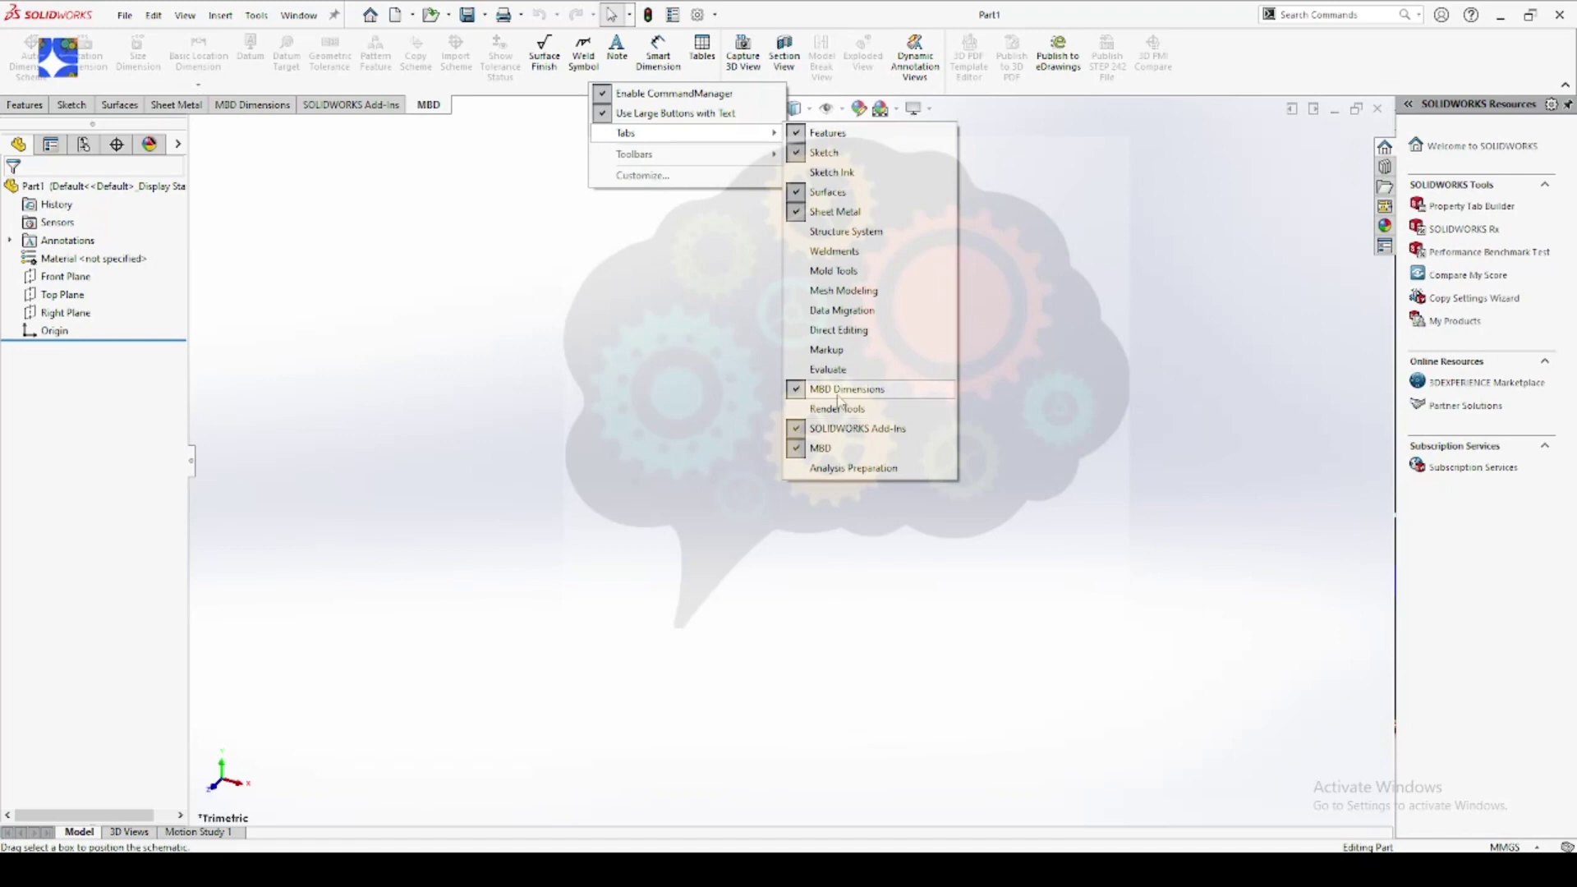
click(837, 391)
click(839, 428)
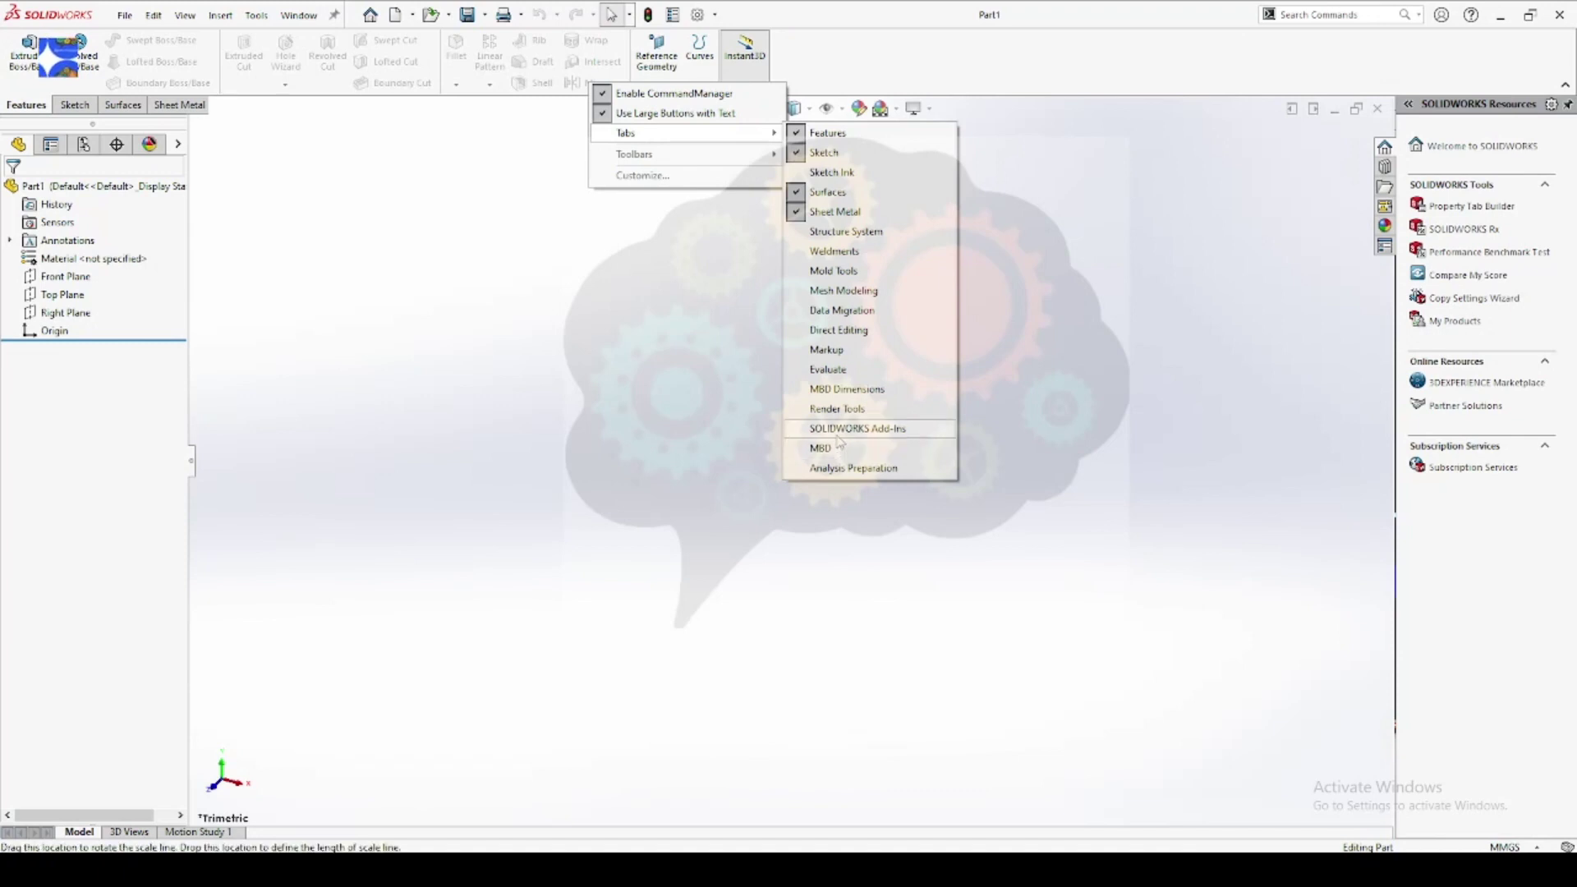
click(687, 384)
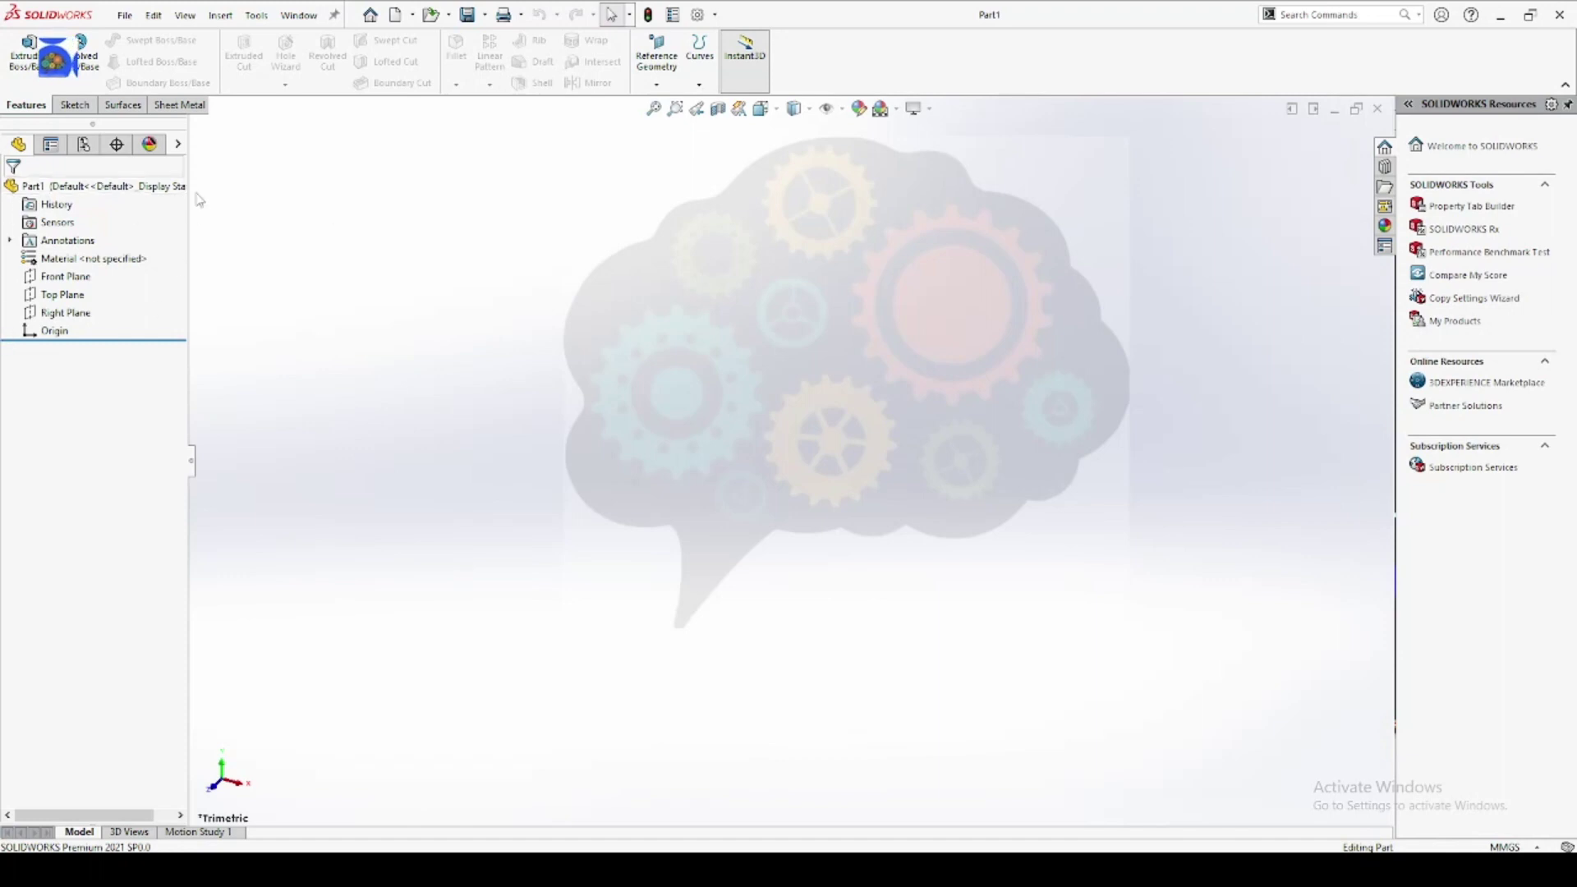
click(51, 147)
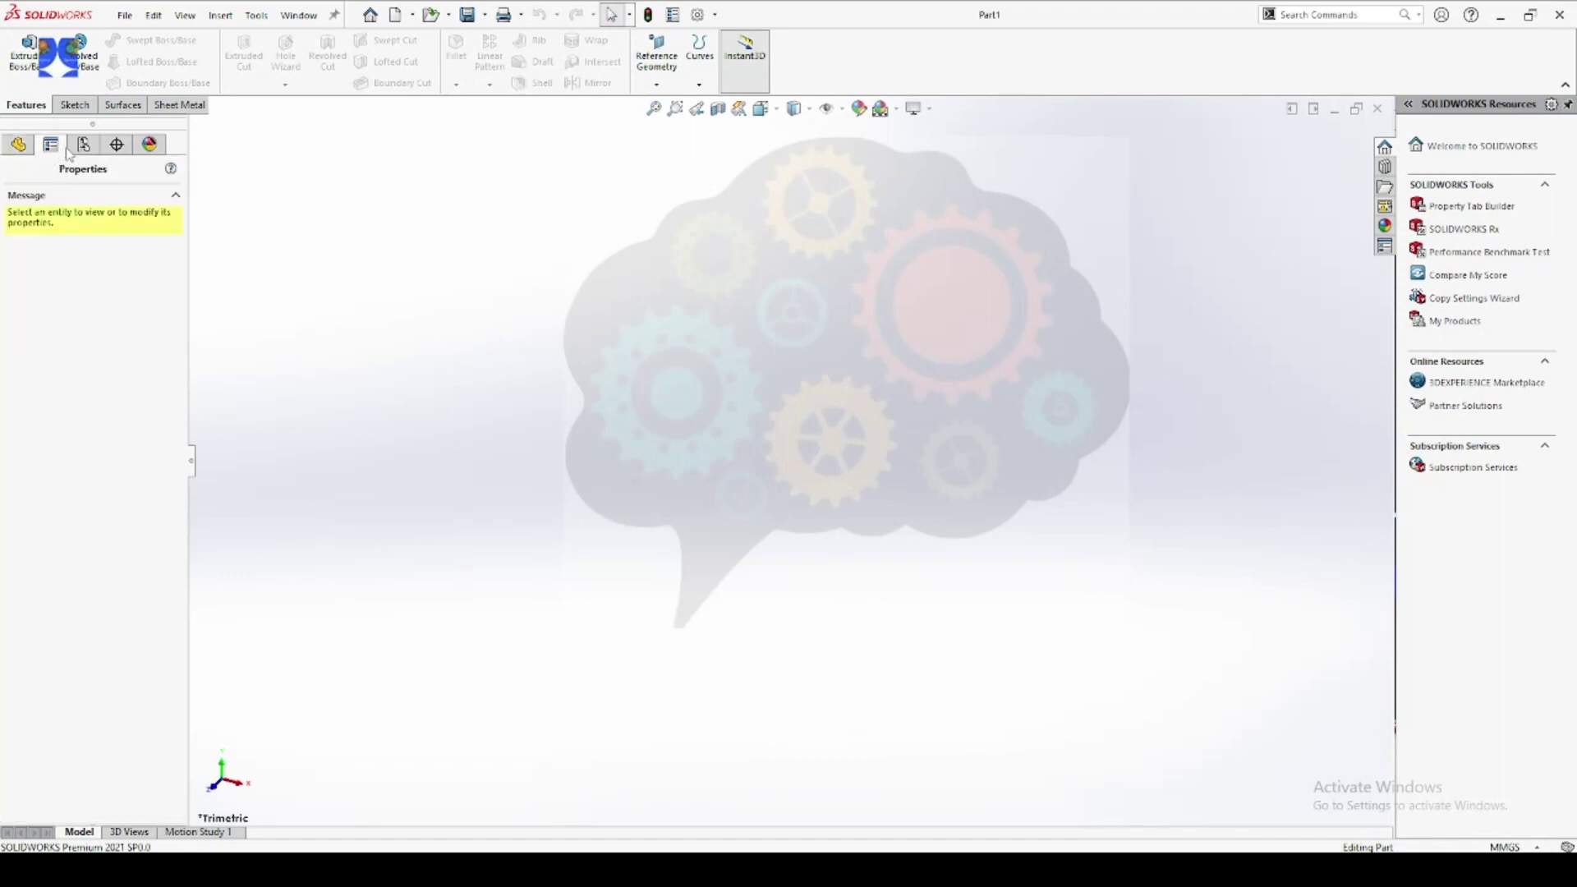
click(83, 147)
click(118, 146)
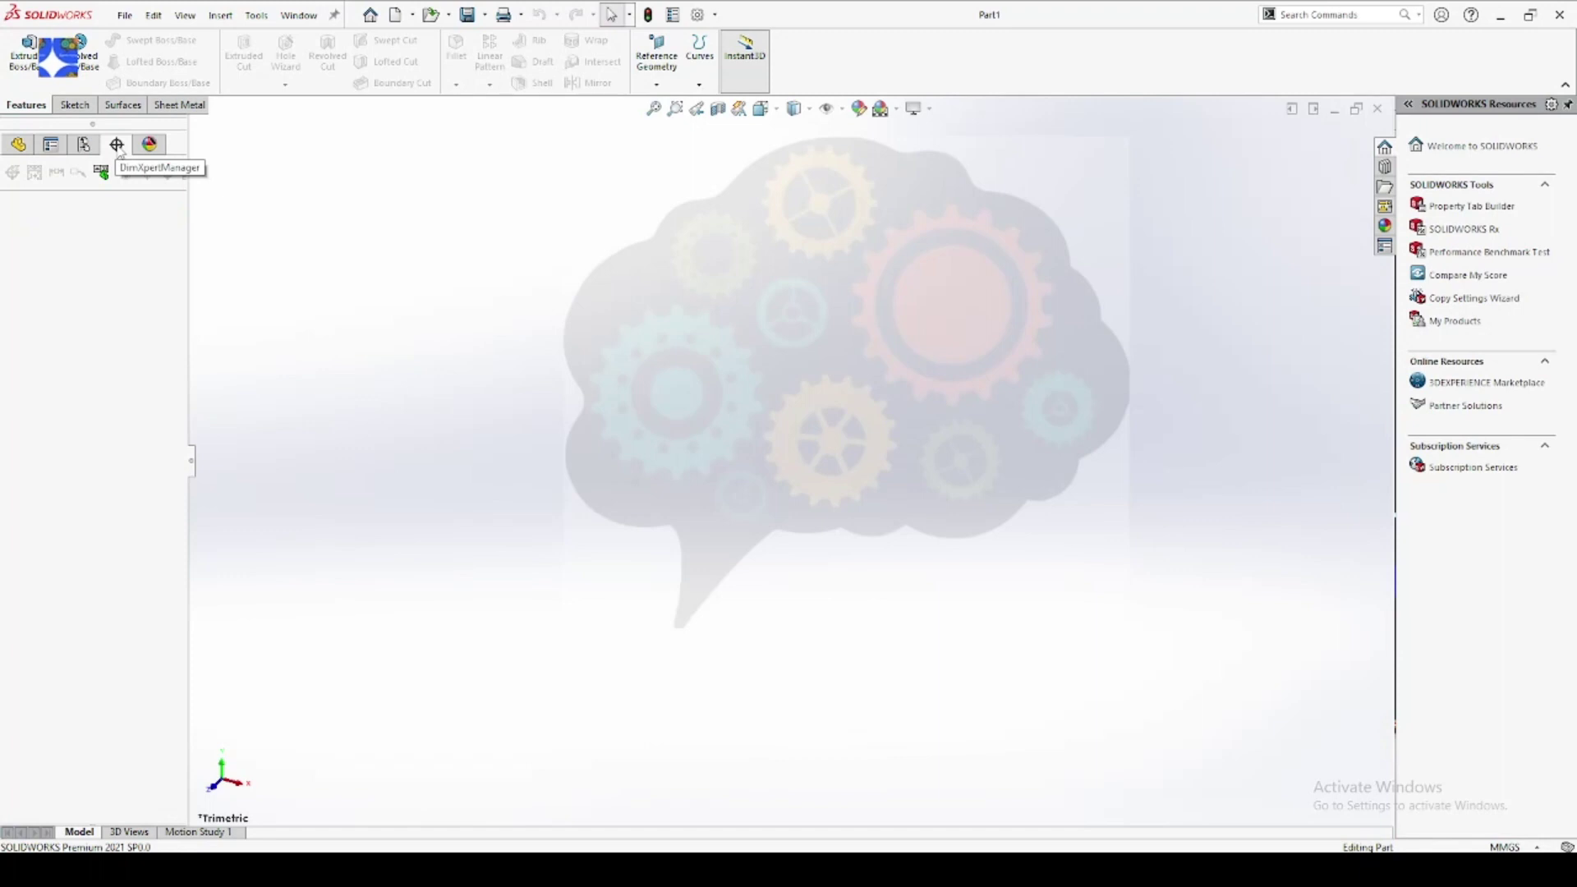
click(148, 146)
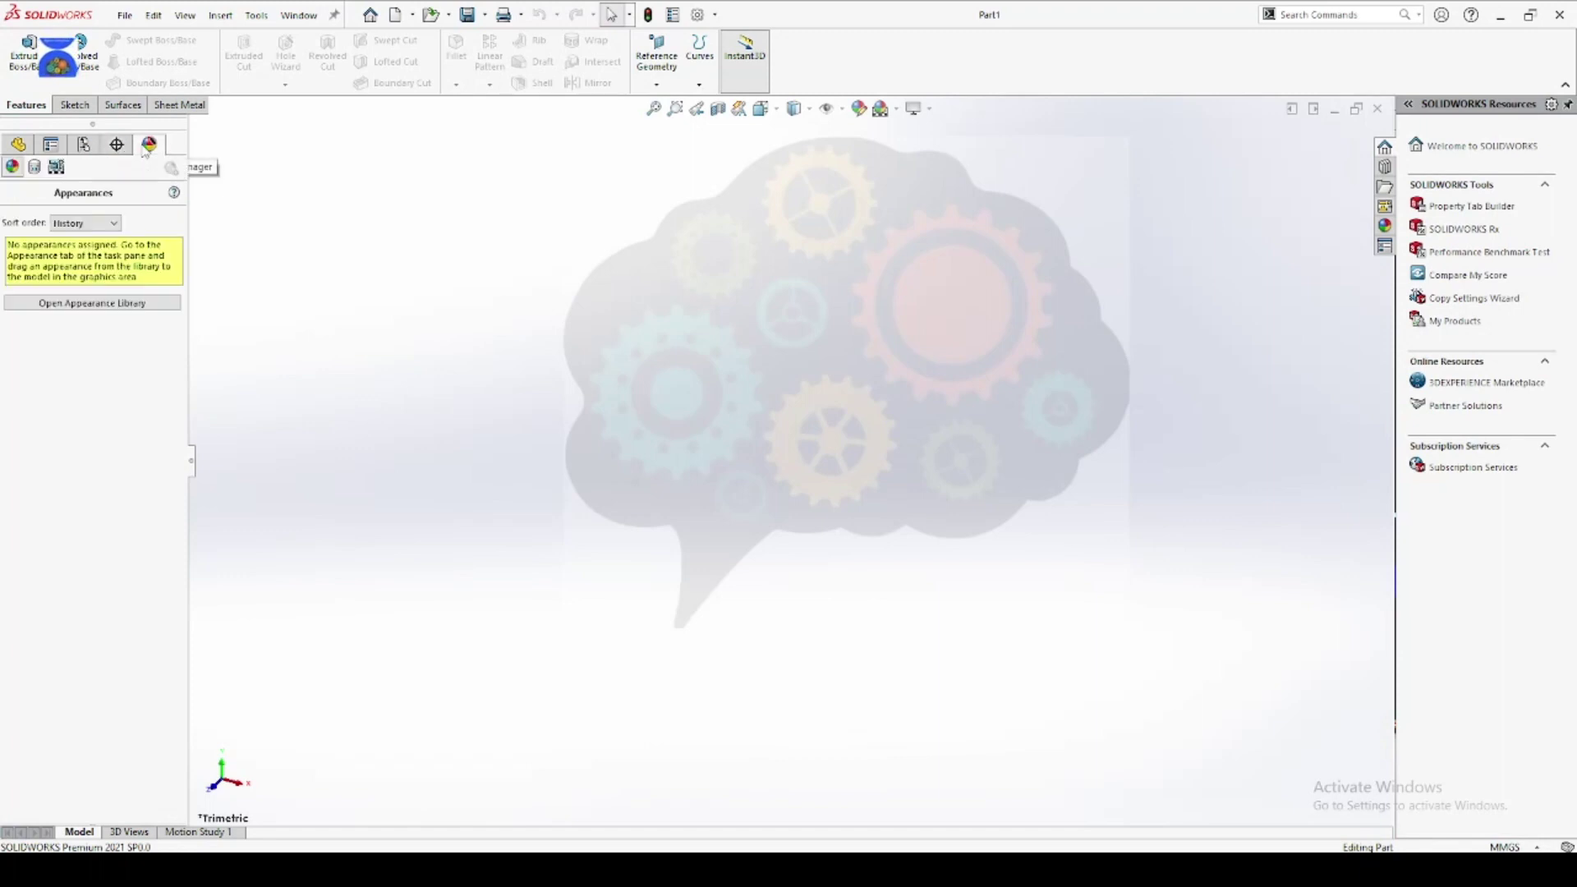
click(15, 148)
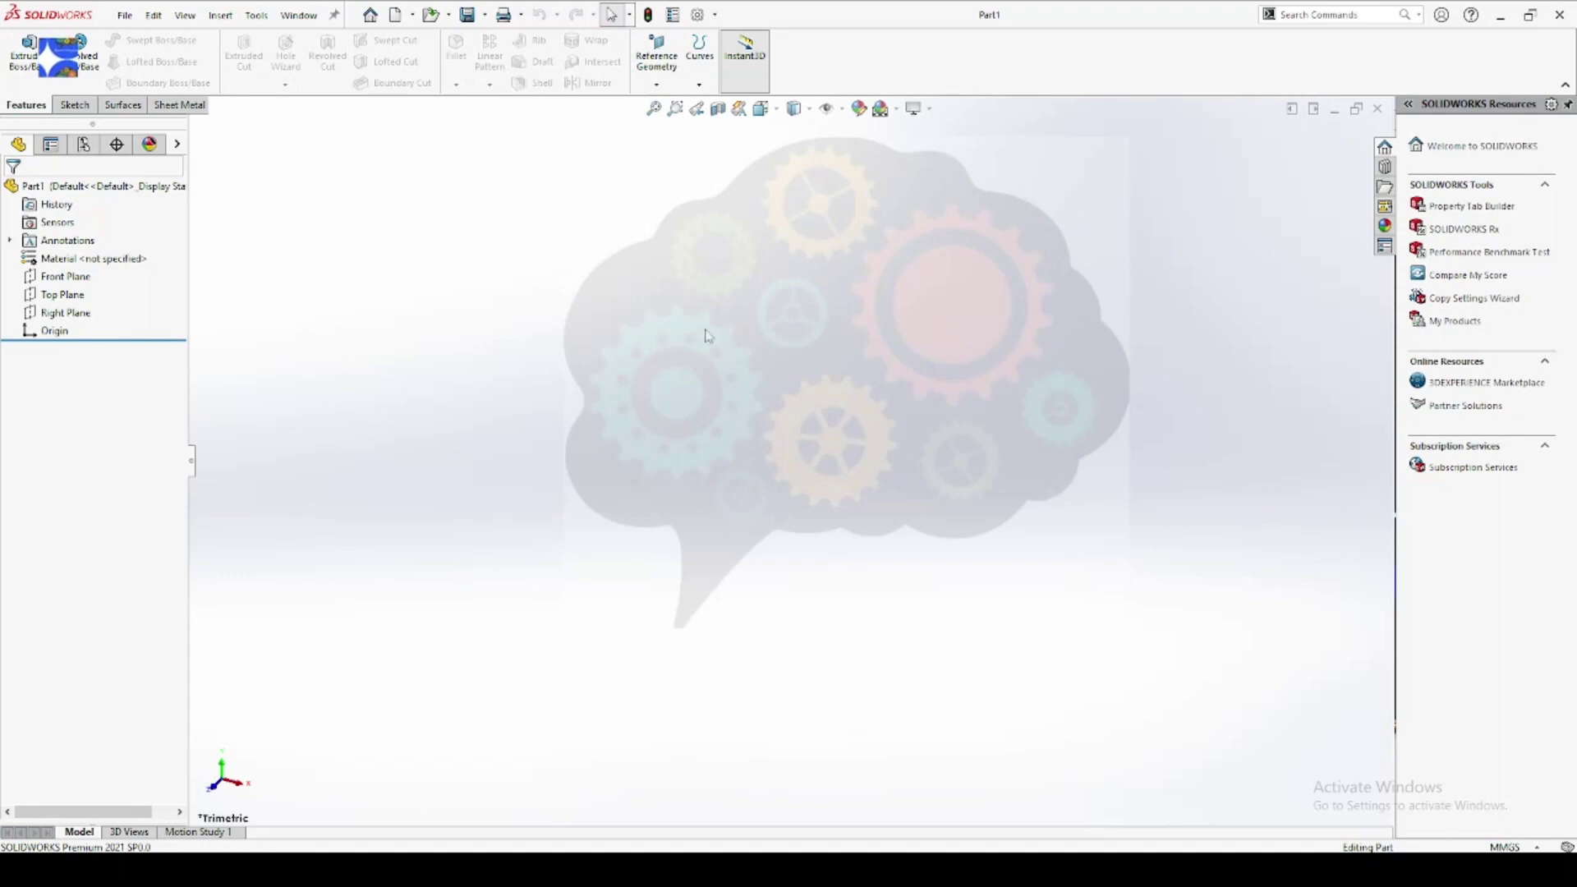
Turn on View Planes under Hide/Show Items and select the Front, Top and Right planes.
click(840, 109)
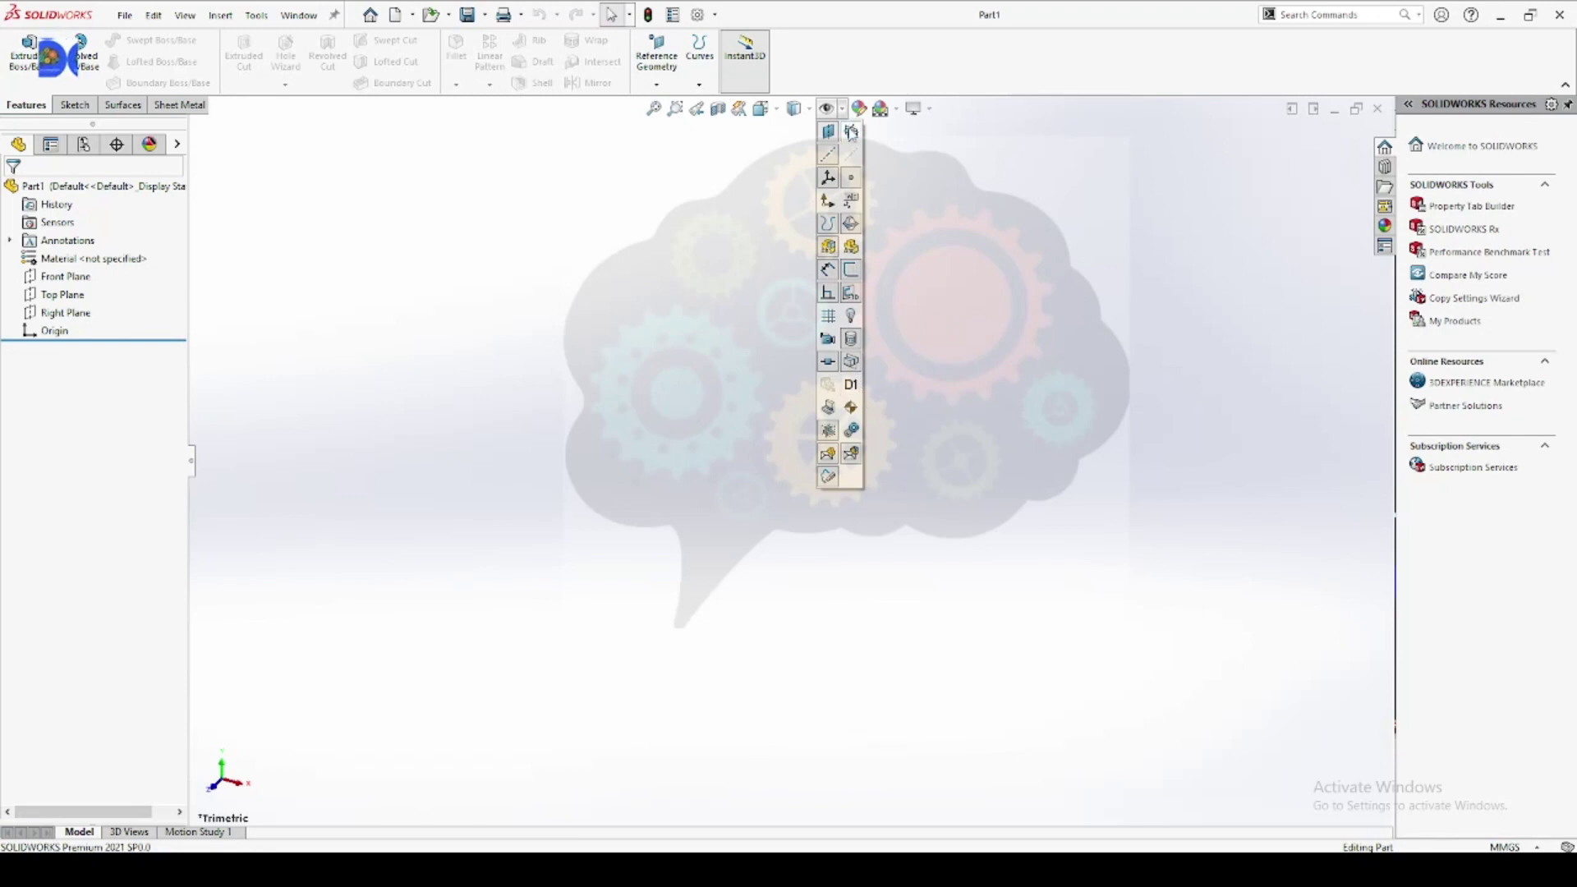
click(851, 133)
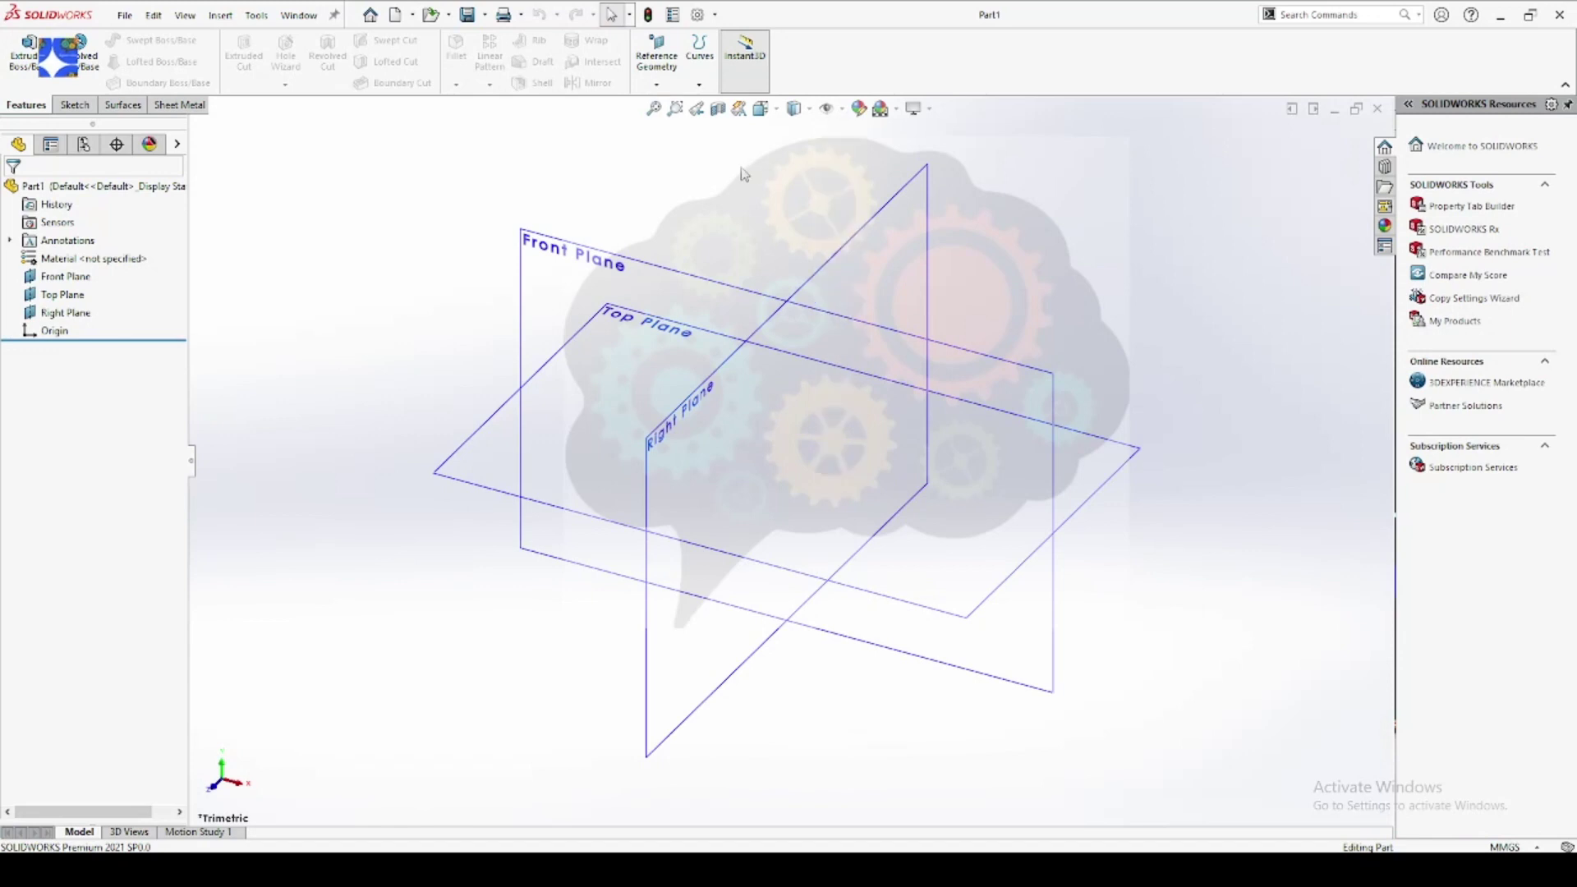
click(552, 251)
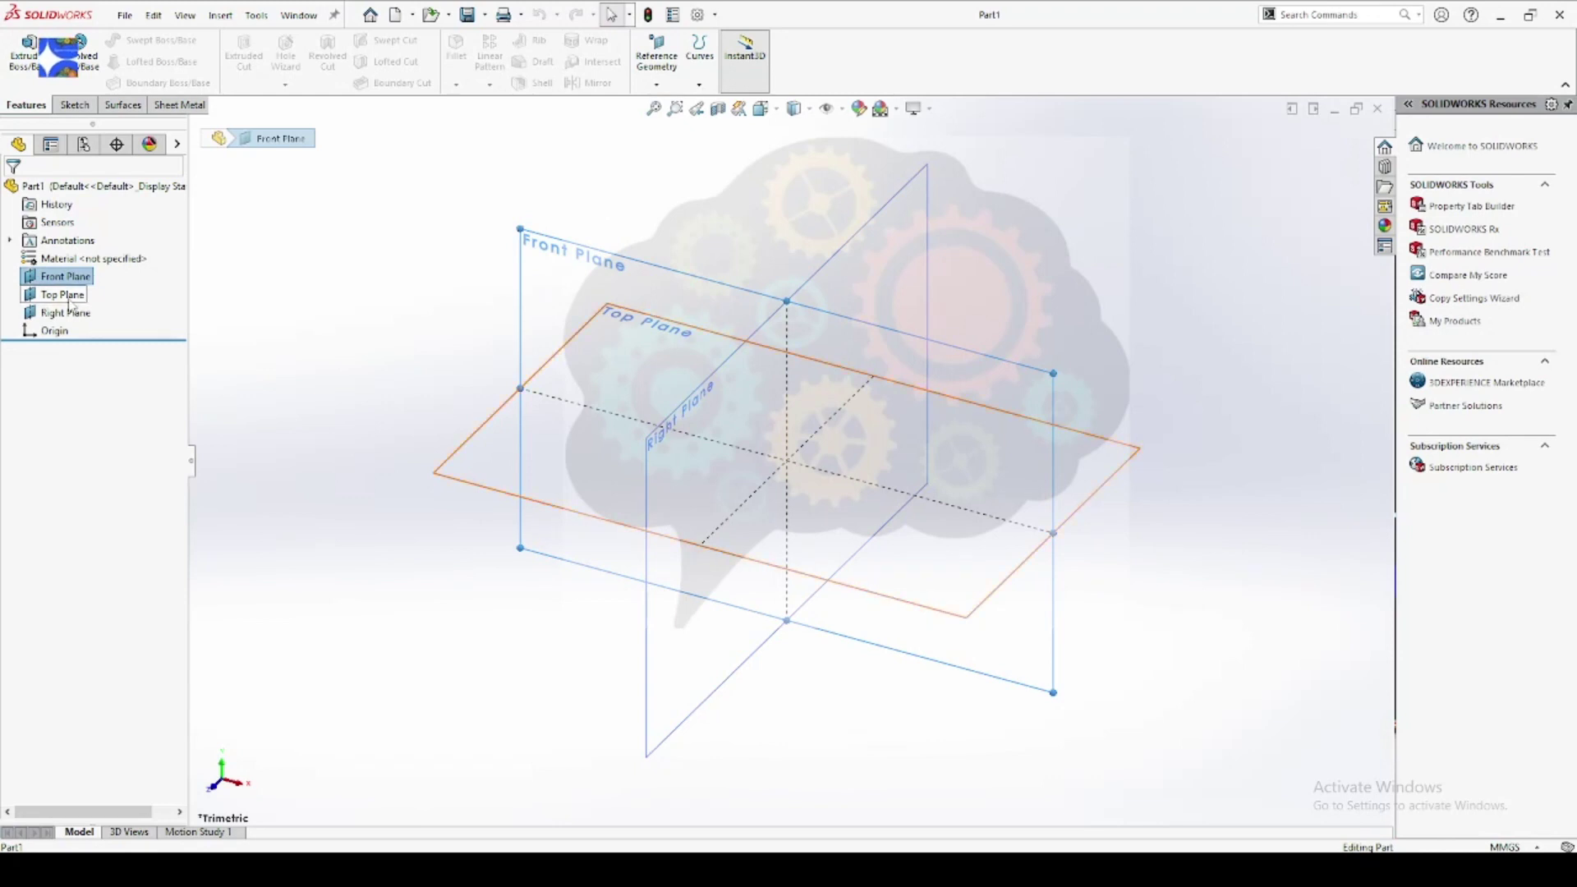
click(62, 294)
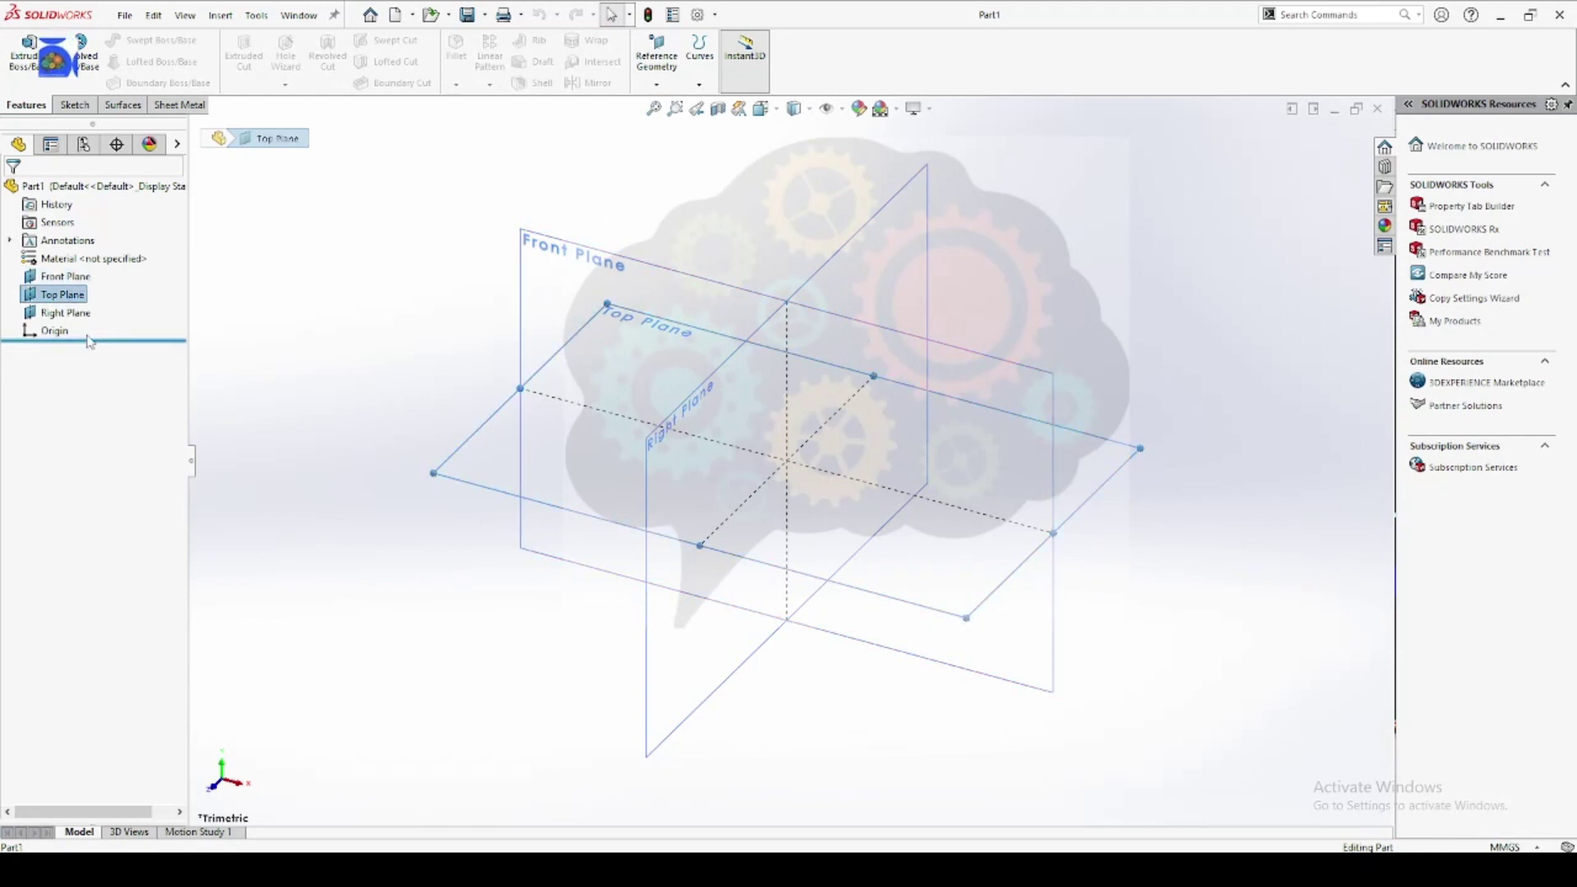
click(69, 314)
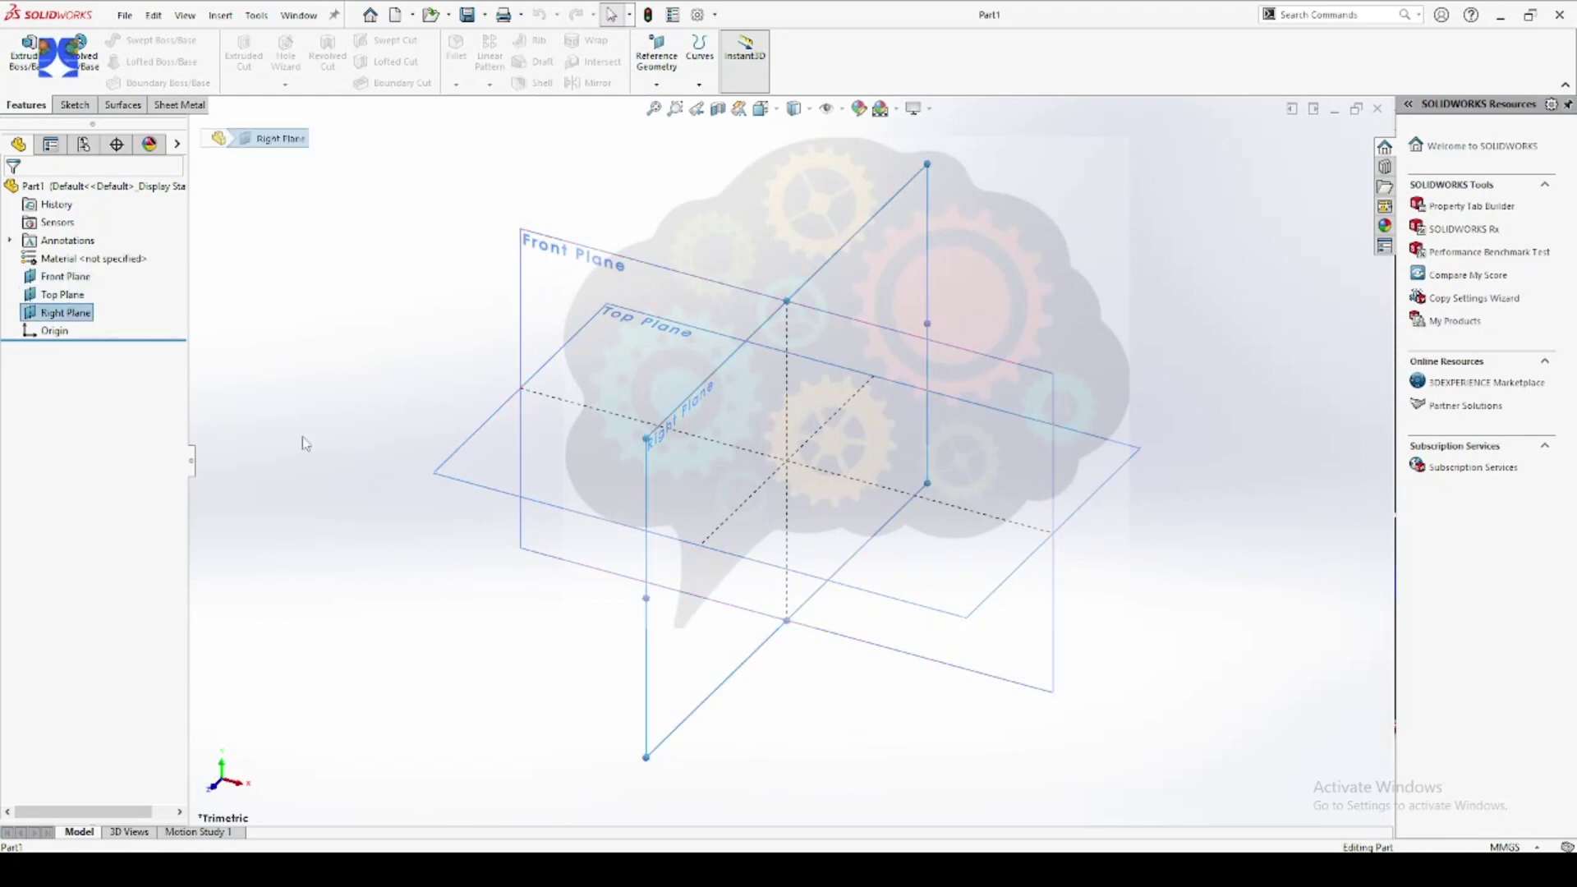
click(294, 297)
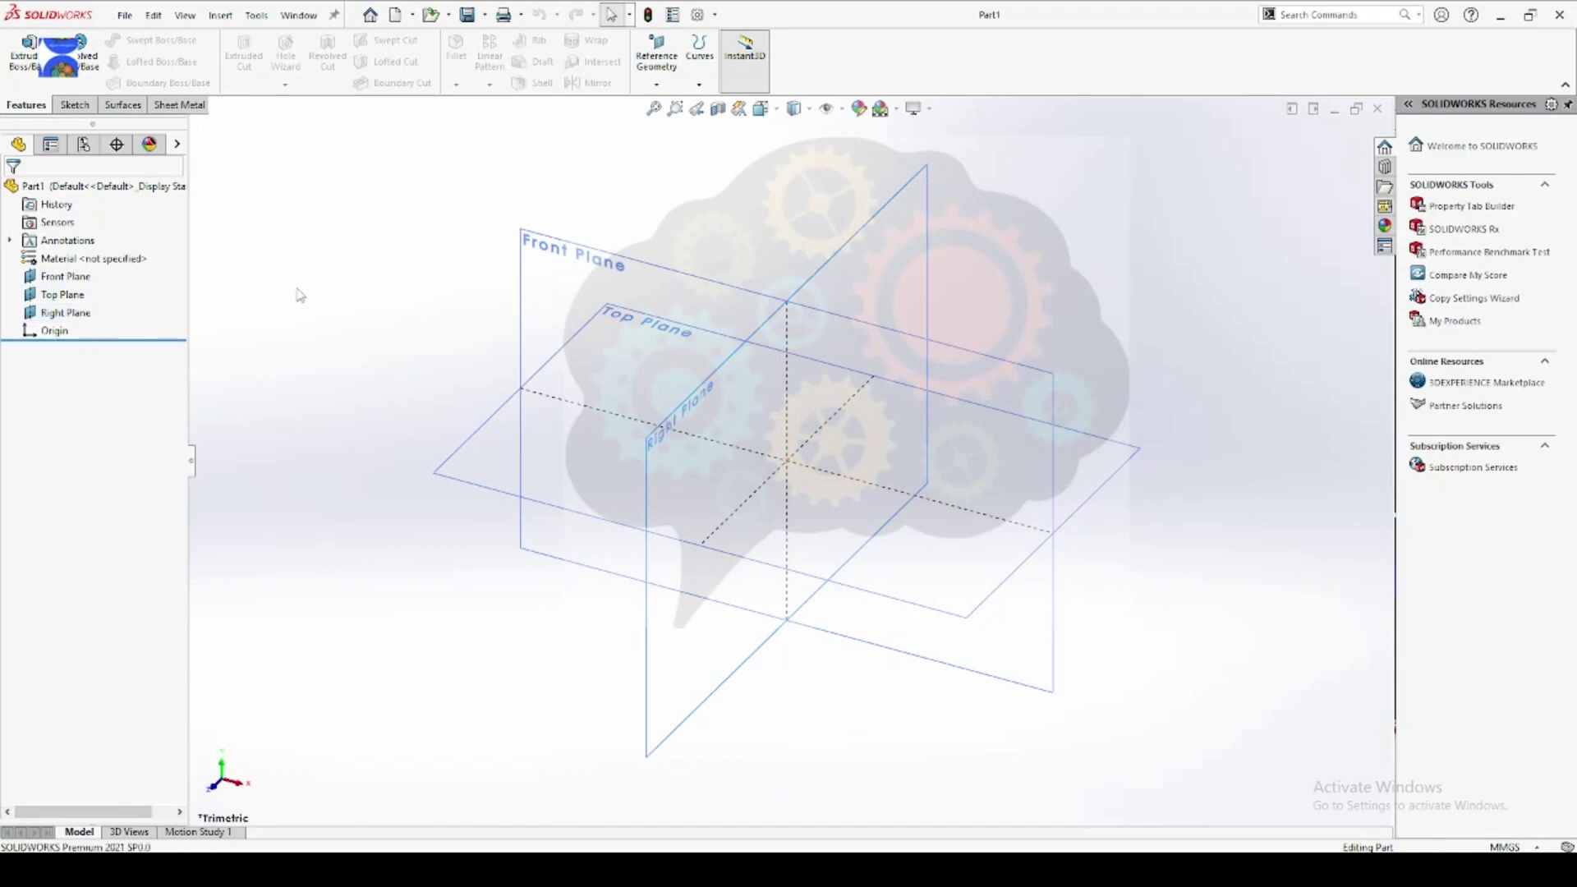